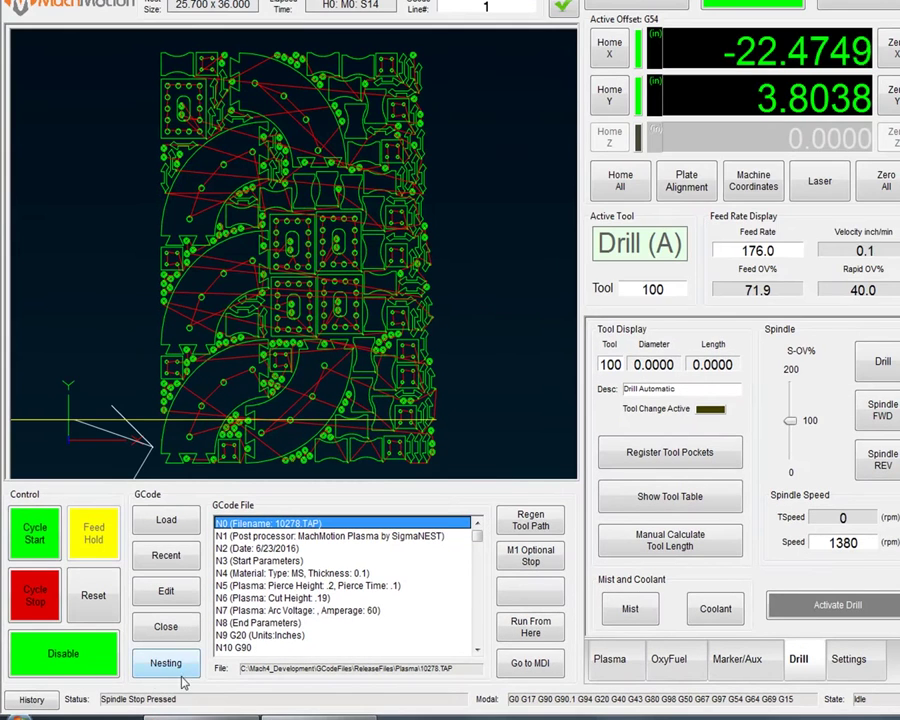
# Switch from MachMotion Control to SigmaNEST Companion's Task Parameters dialog
pyautogui.click(215, 709)
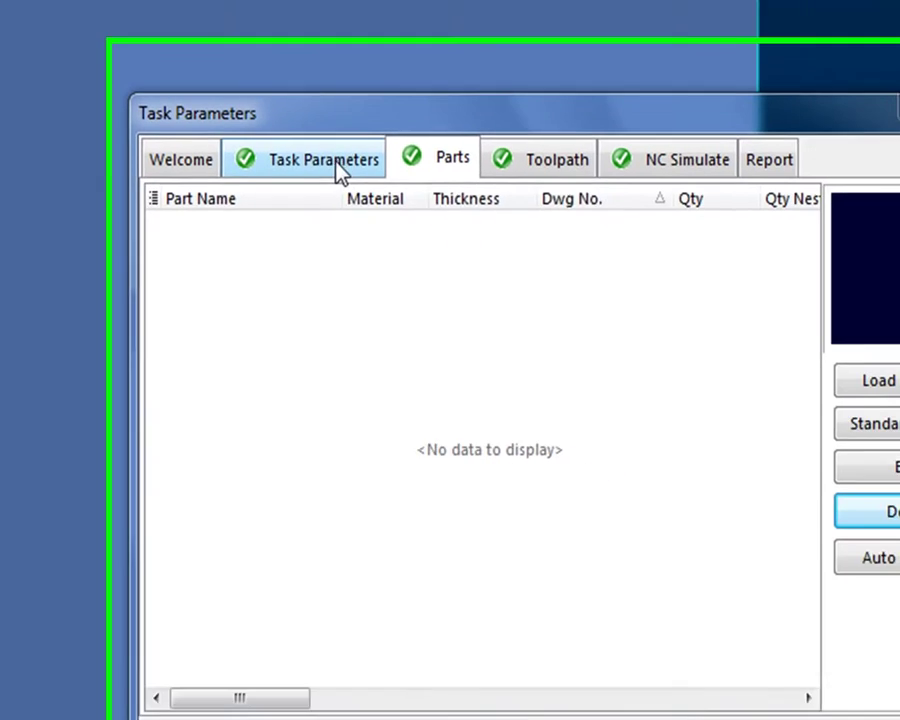
# Review the task settings, then import Plasma Drill Plate R4.DXF from the Parts list
pyautogui.click(512, 153)
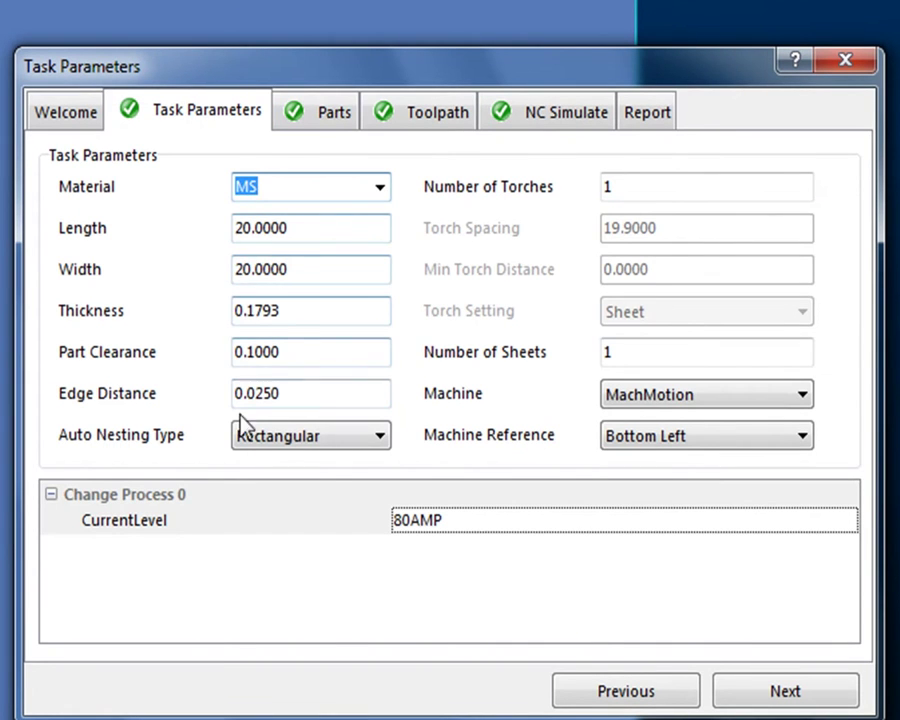
pyautogui.click(325, 111)
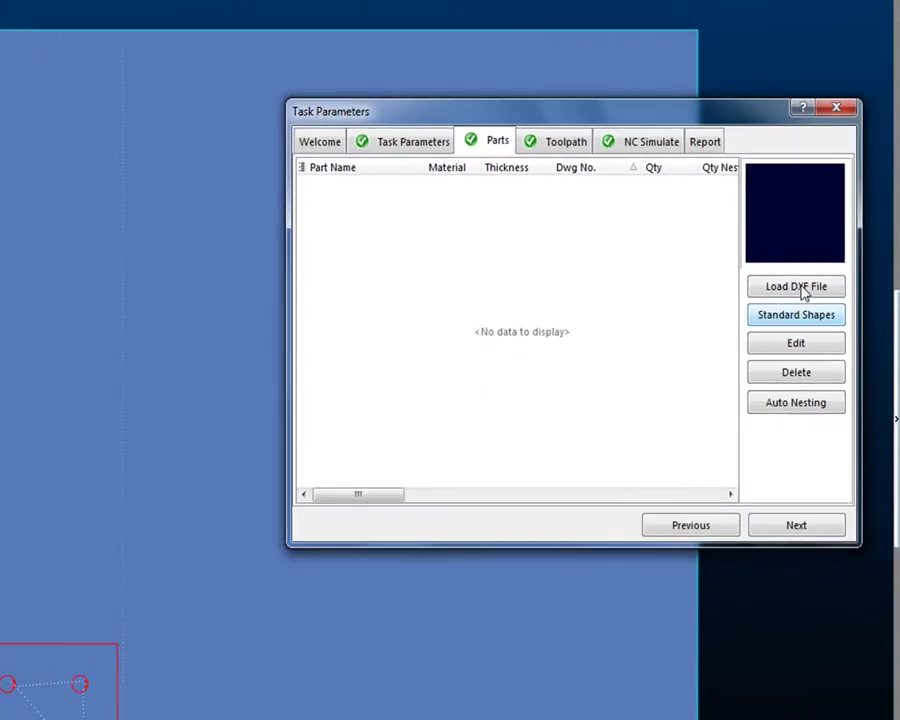
pyautogui.click(785, 330)
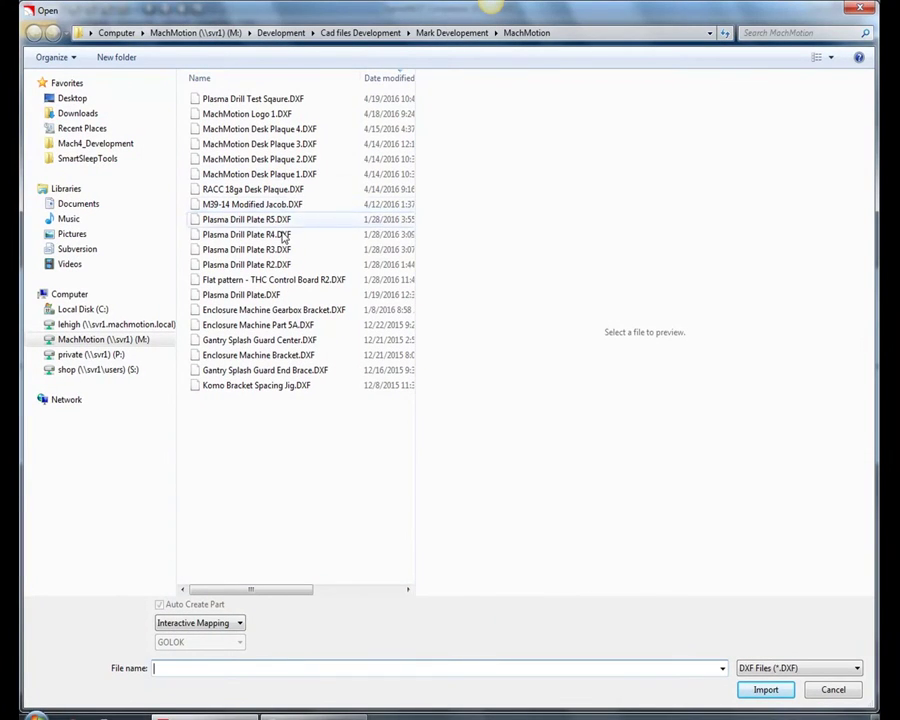
pyautogui.doubleClick(290, 235)
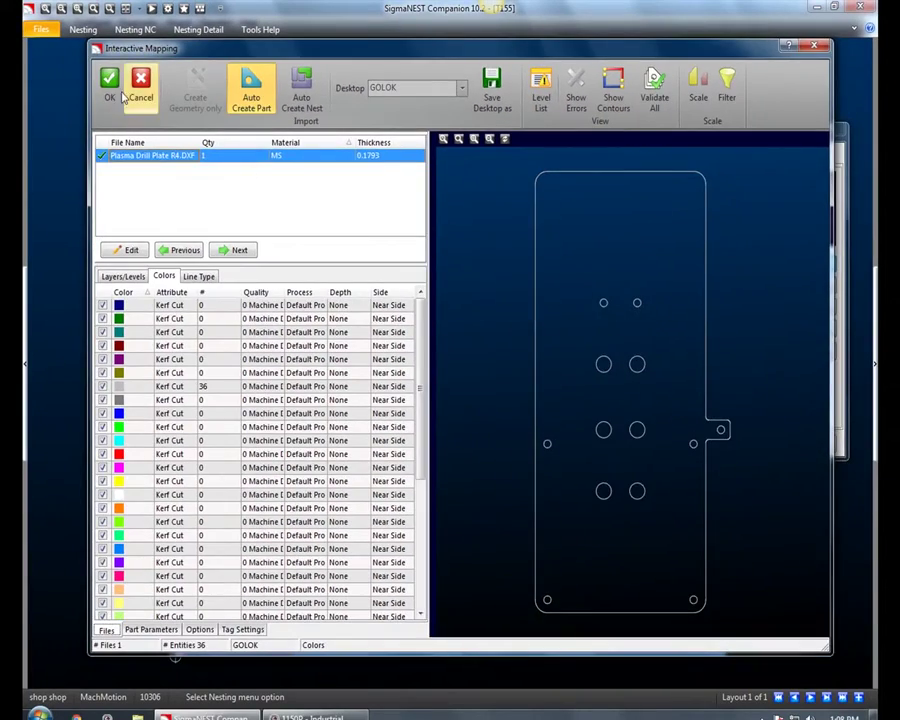
# Create the part from the mapping and make a first attempt at a top-left hole point
pyautogui.click(124, 94)
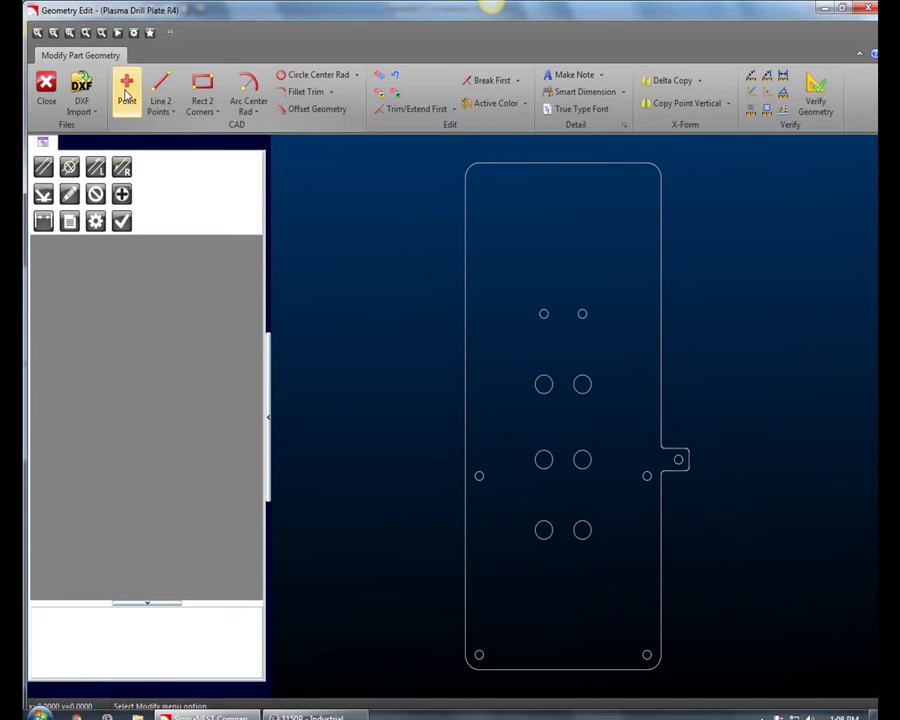
pyautogui.click(127, 88)
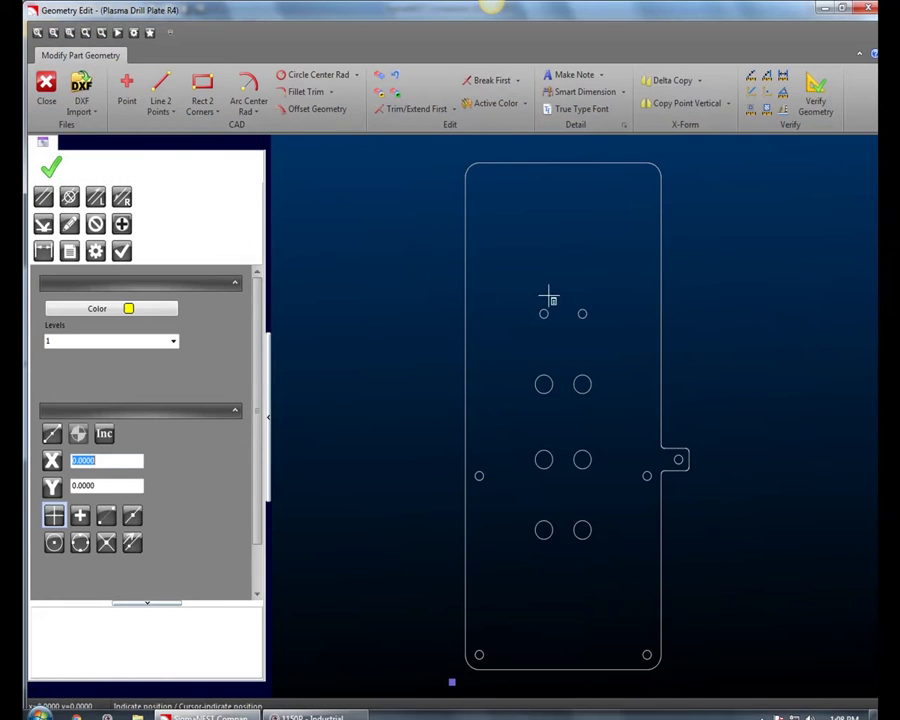
pyautogui.click(544, 314)
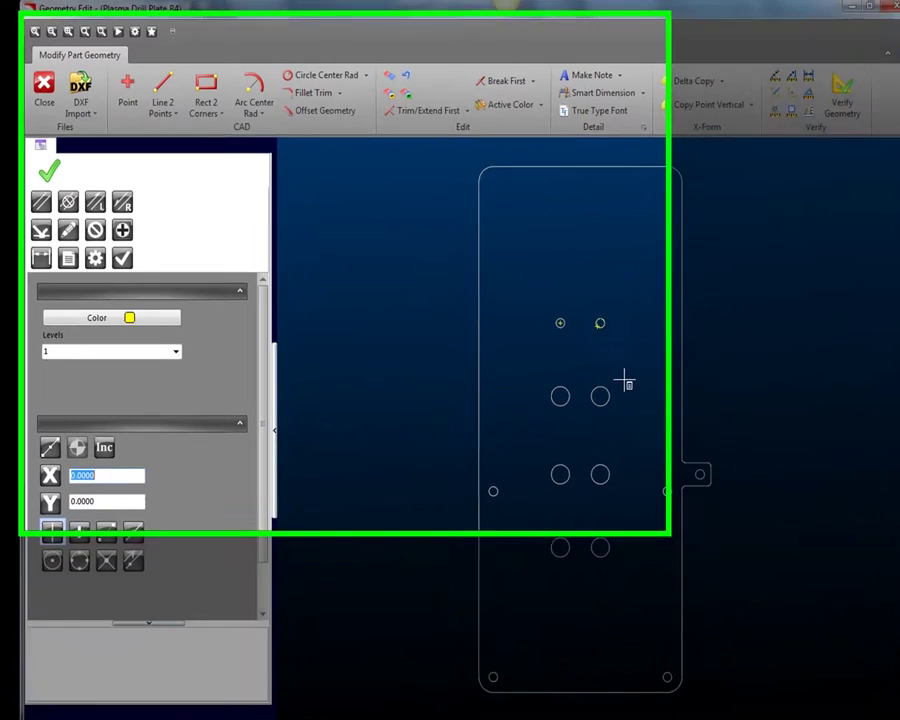
pyautogui.press('Escape')
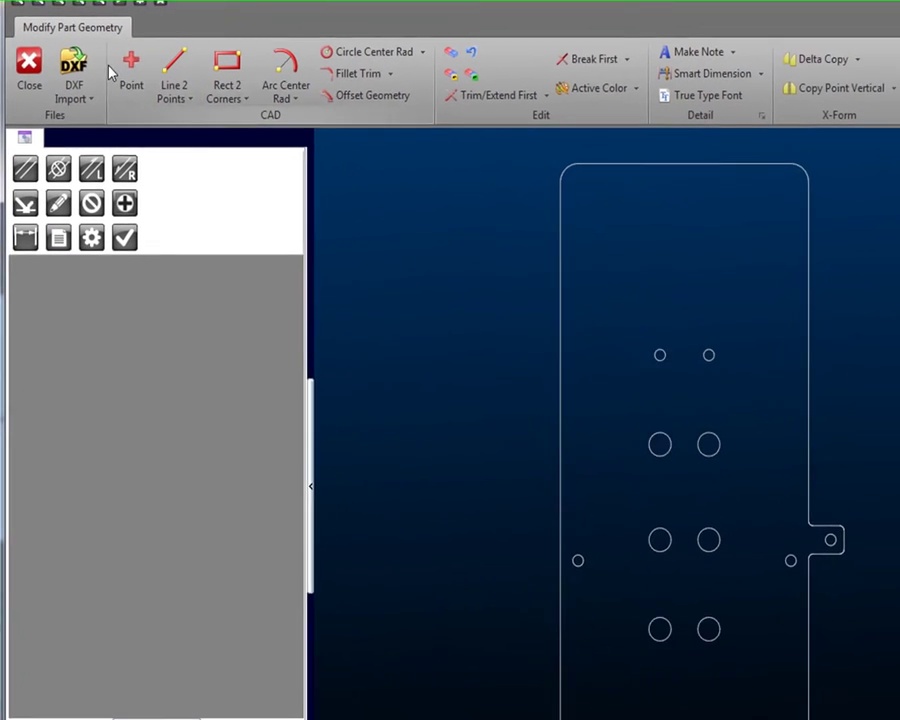
# Place center points on the small holes using circle-centre snap
pyautogui.click(131, 70)
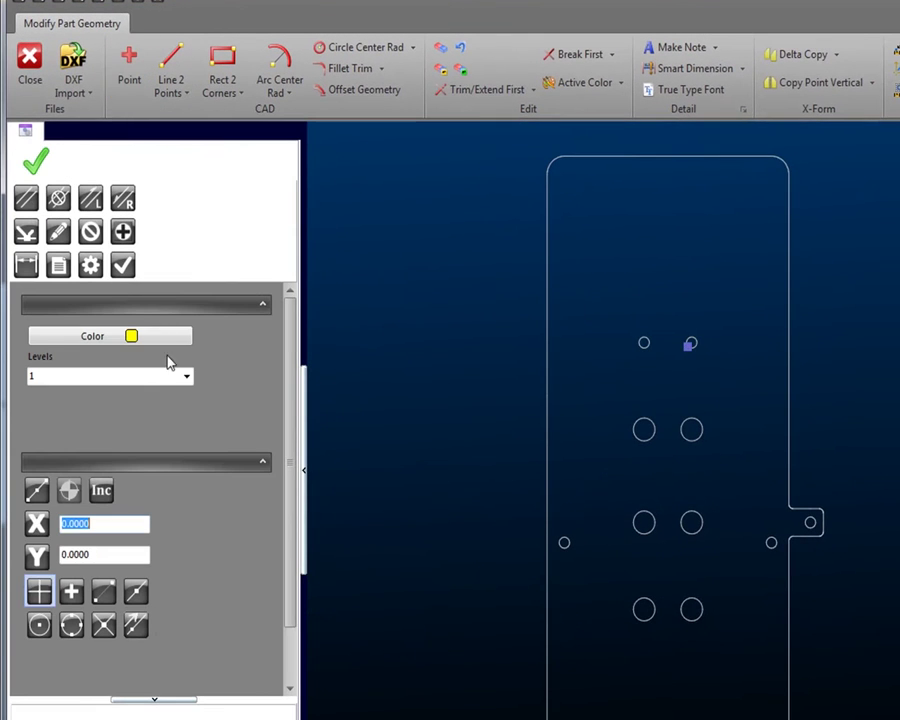
pyautogui.click(39, 625)
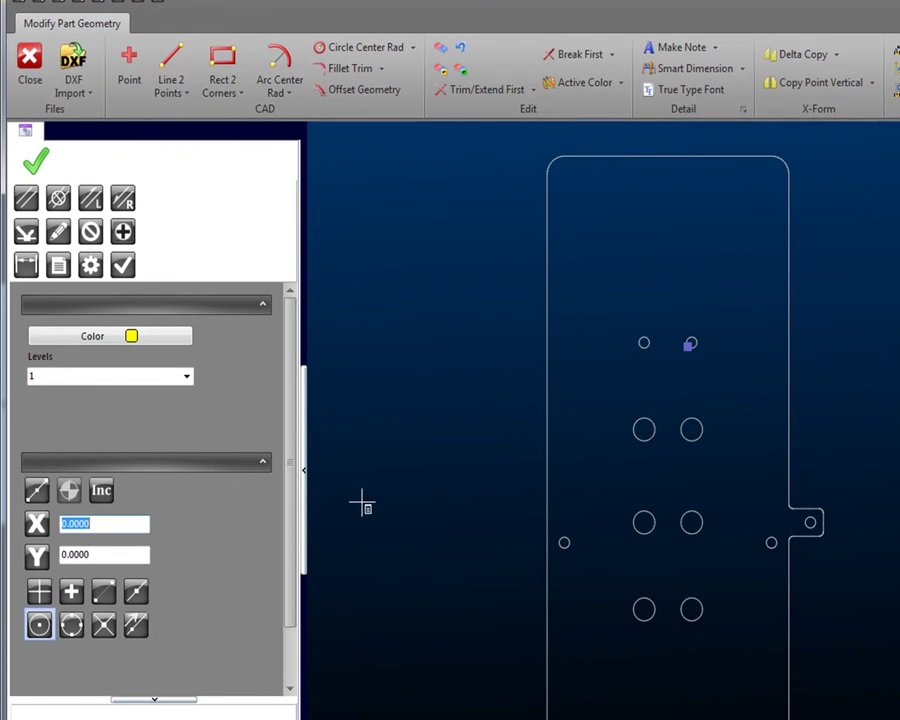
pyautogui.click(691, 342)
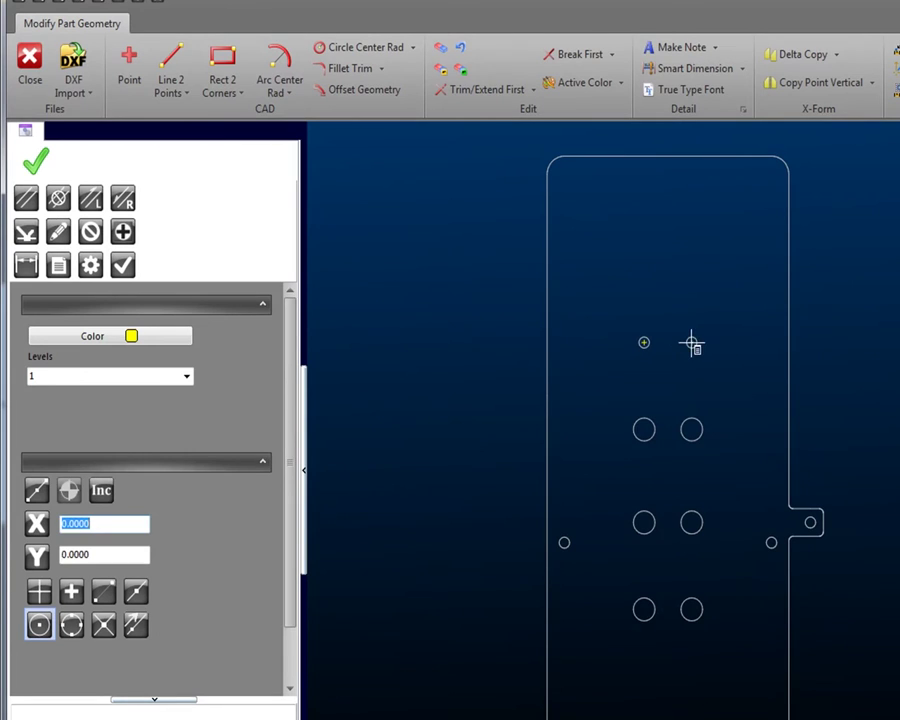
pyautogui.click(566, 542)
pyautogui.click(660, 484)
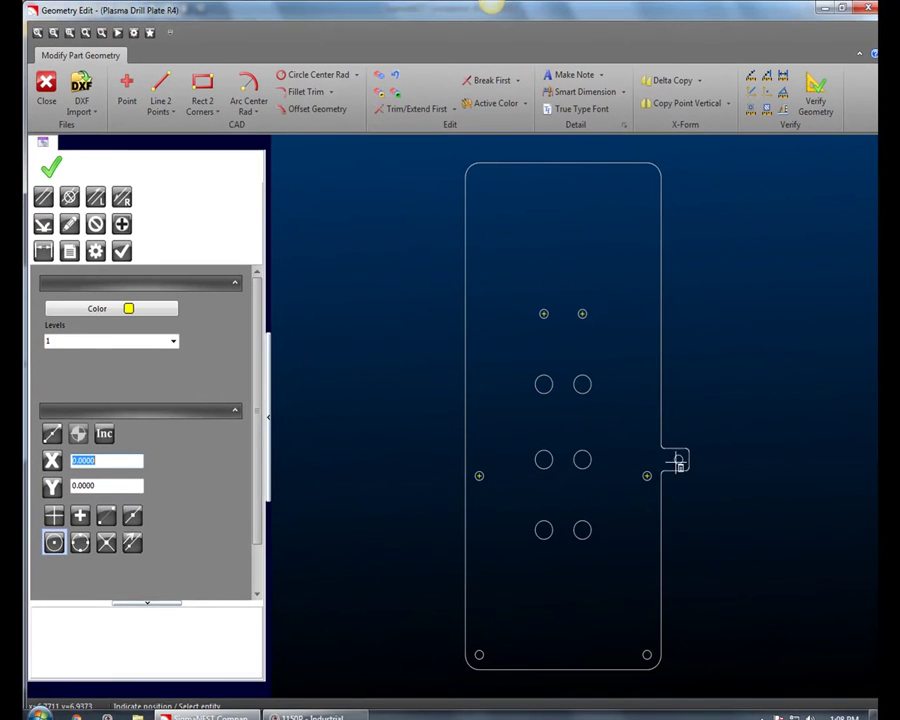
pyautogui.click(647, 655)
# Delete the small hole outlines from Plasma Drill Plate R4
pyautogui.press('Delete')
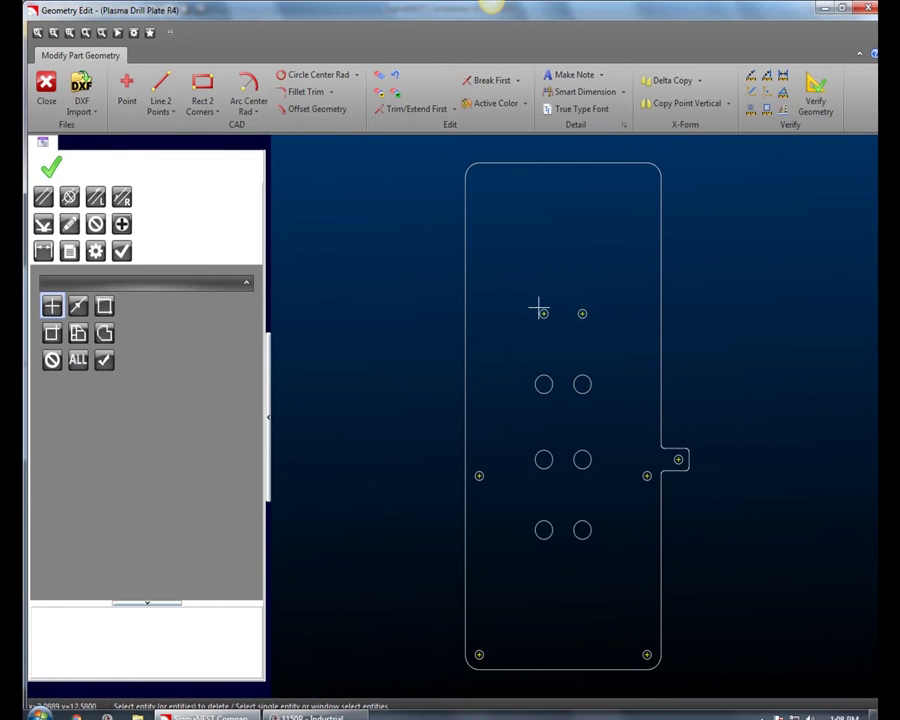
pyautogui.click(540, 309)
pyautogui.click(582, 309)
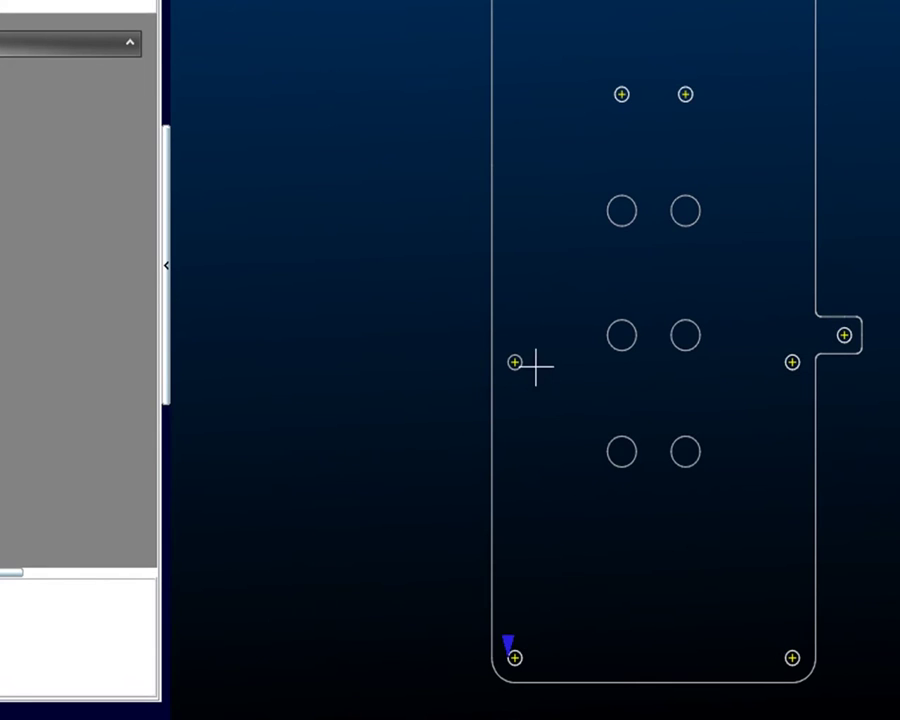
pyautogui.press('Escape')
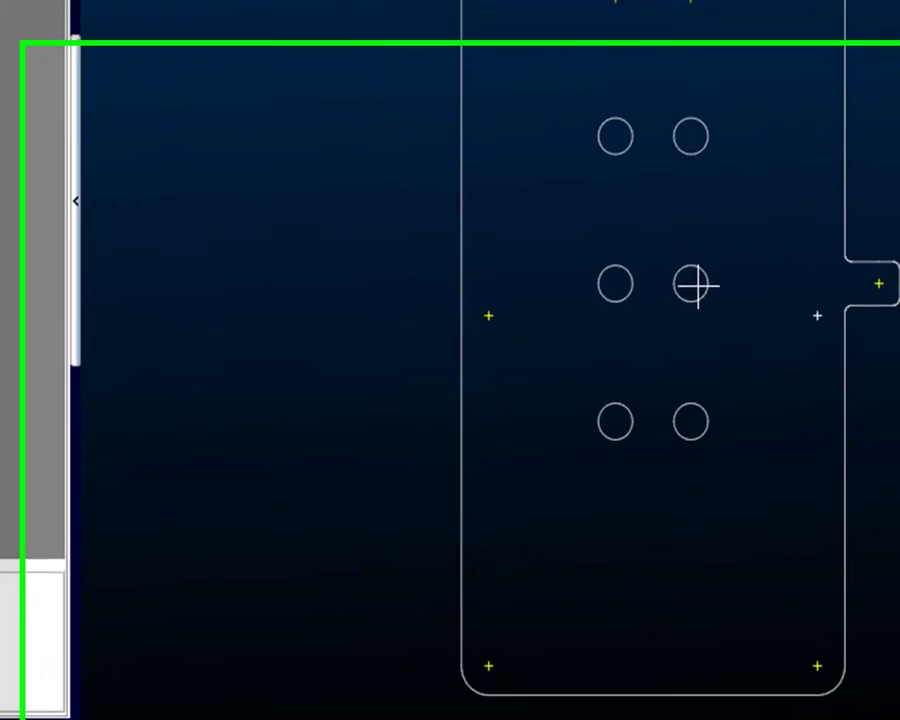
# Delete the right-hand large holes and the bottom-right drill point, then rebuild the part
pyautogui.press('Delete')
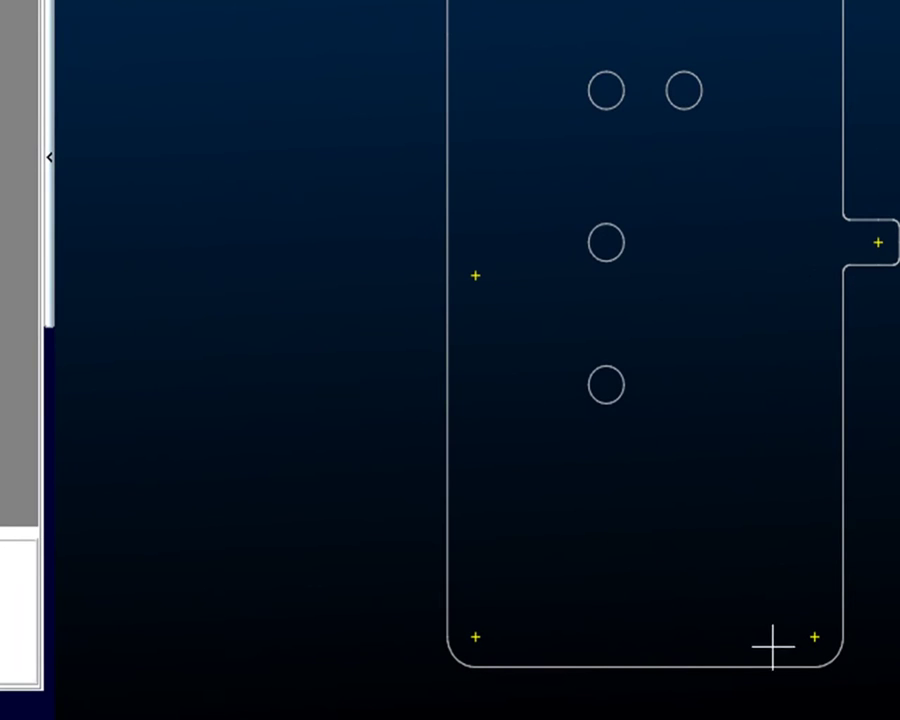
pyautogui.click(812, 634)
pyautogui.press('Delete')
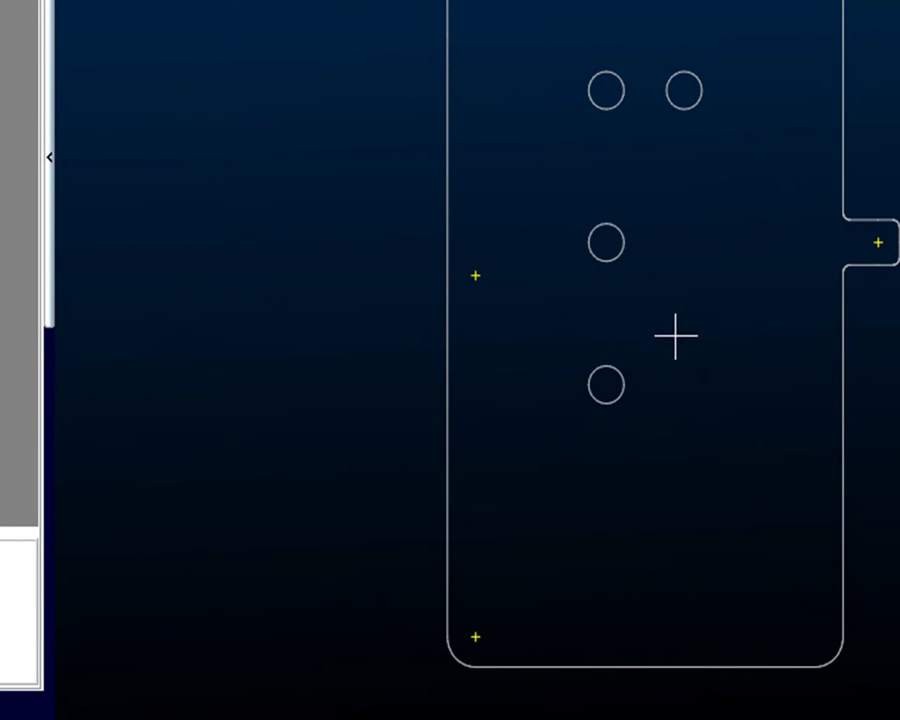
pyautogui.click(685, 91)
pyautogui.press('Delete')
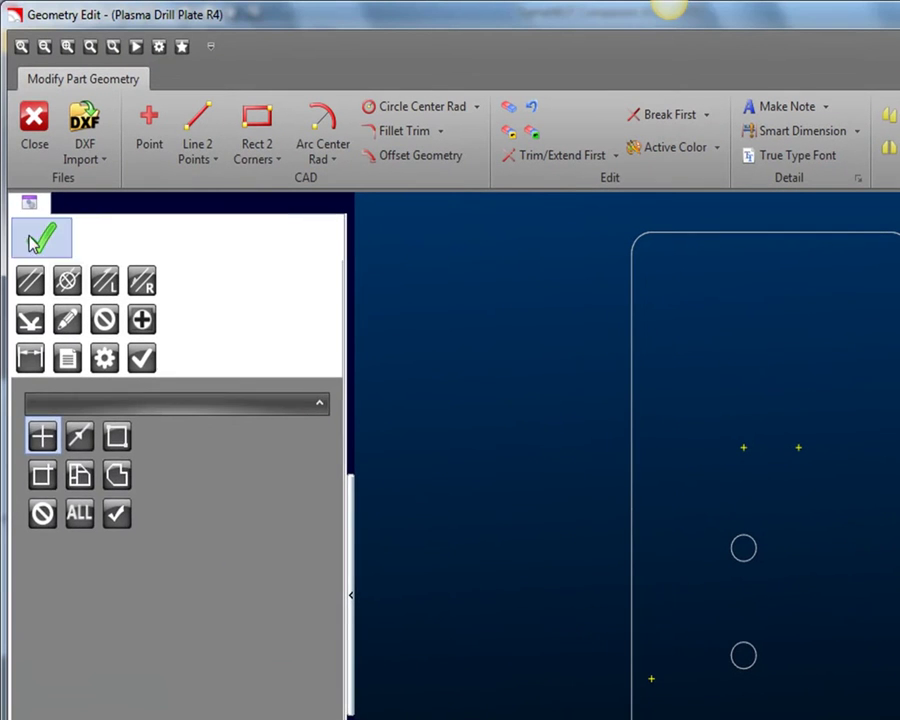
pyautogui.click(36, 238)
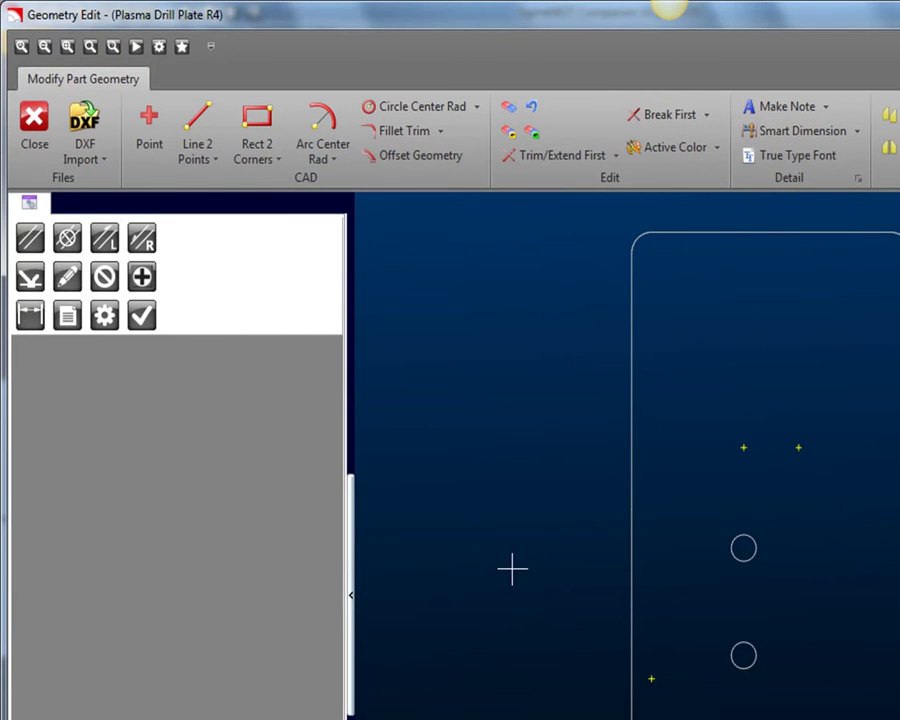
pyautogui.click(34, 118)
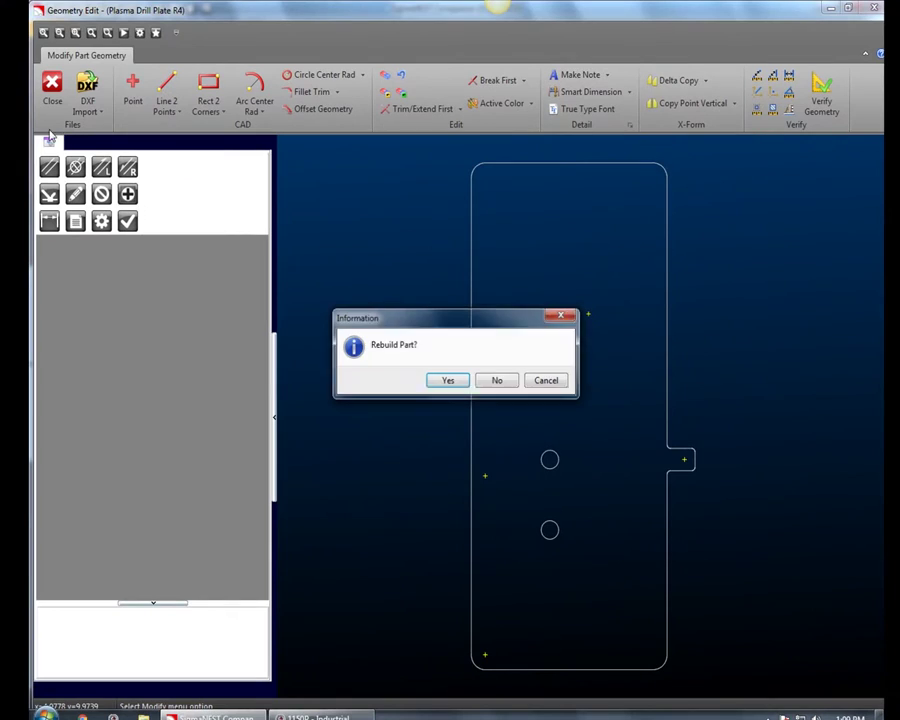
pyautogui.click(447, 381)
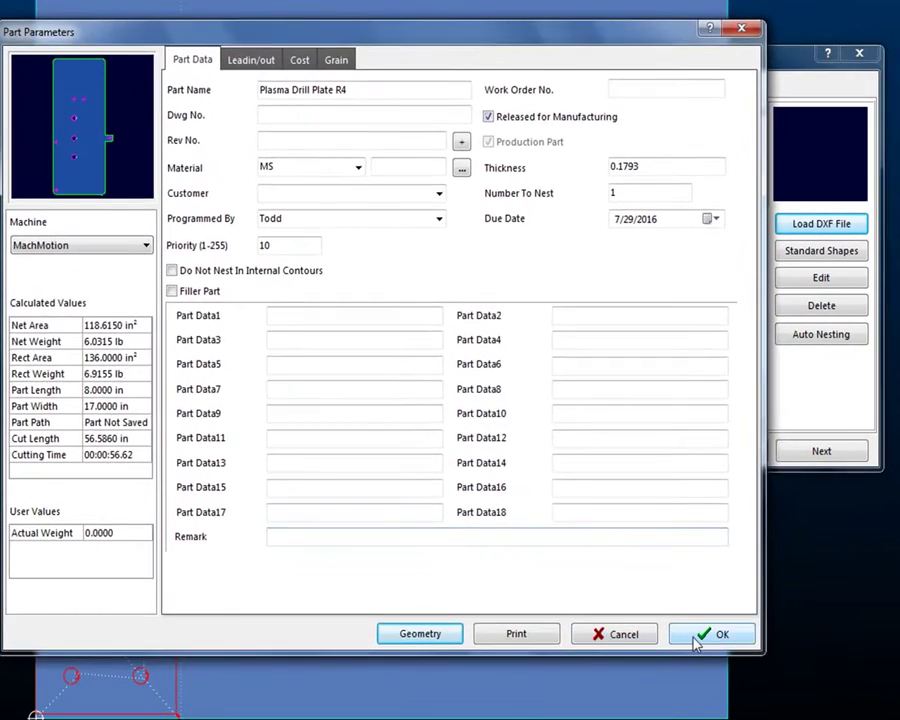
# Accept the drill plate, then add a 4 x 4 four-hole standard rectangle with hole diameter D 0.25
pyautogui.click(713, 617)
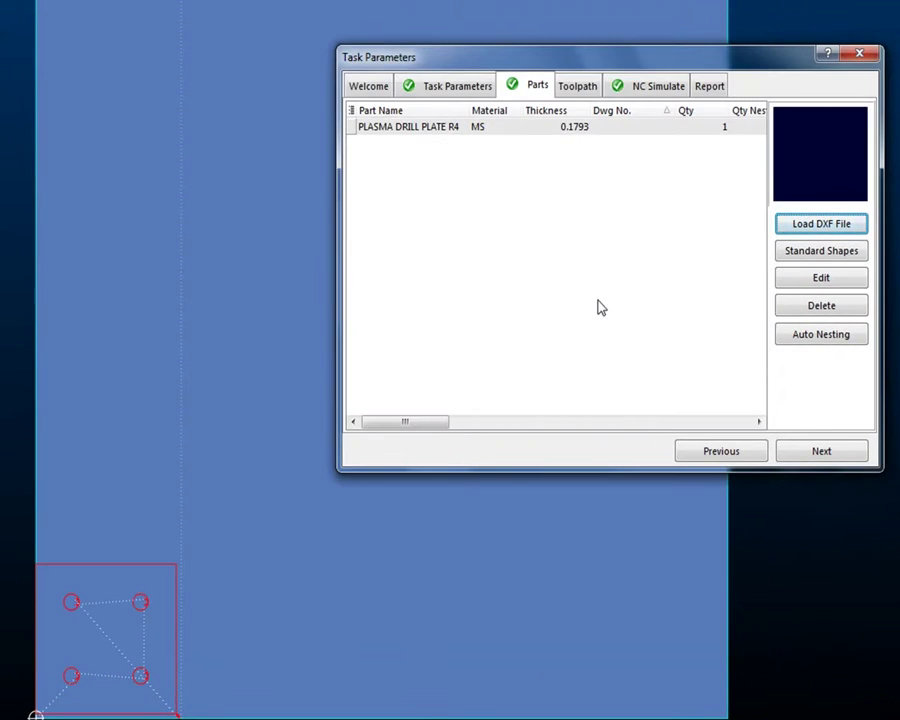
pyautogui.click(818, 255)
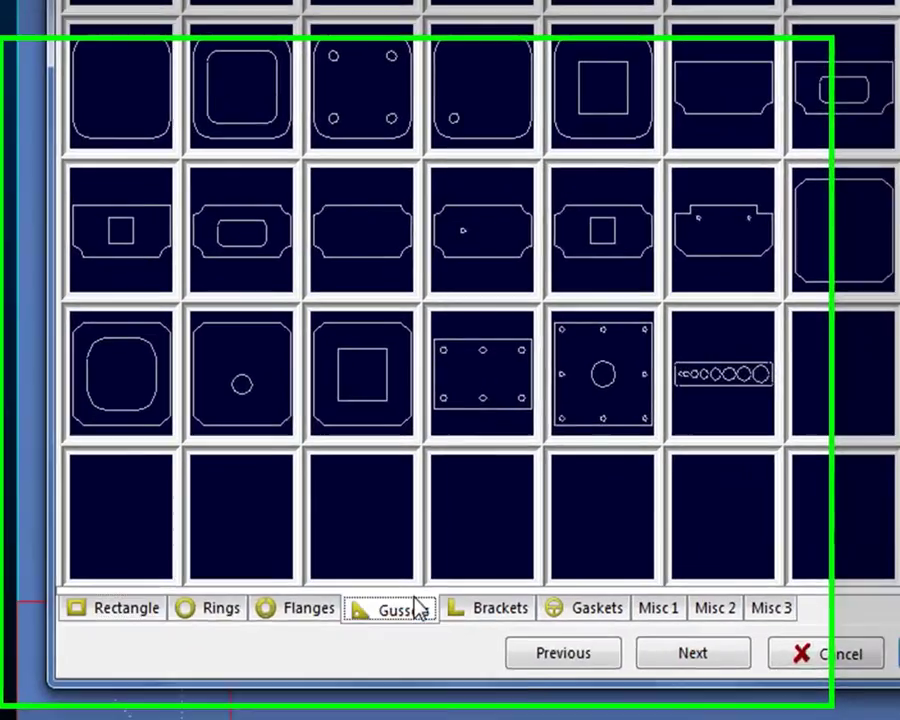
pyautogui.click(289, 567)
pyautogui.click(352, 567)
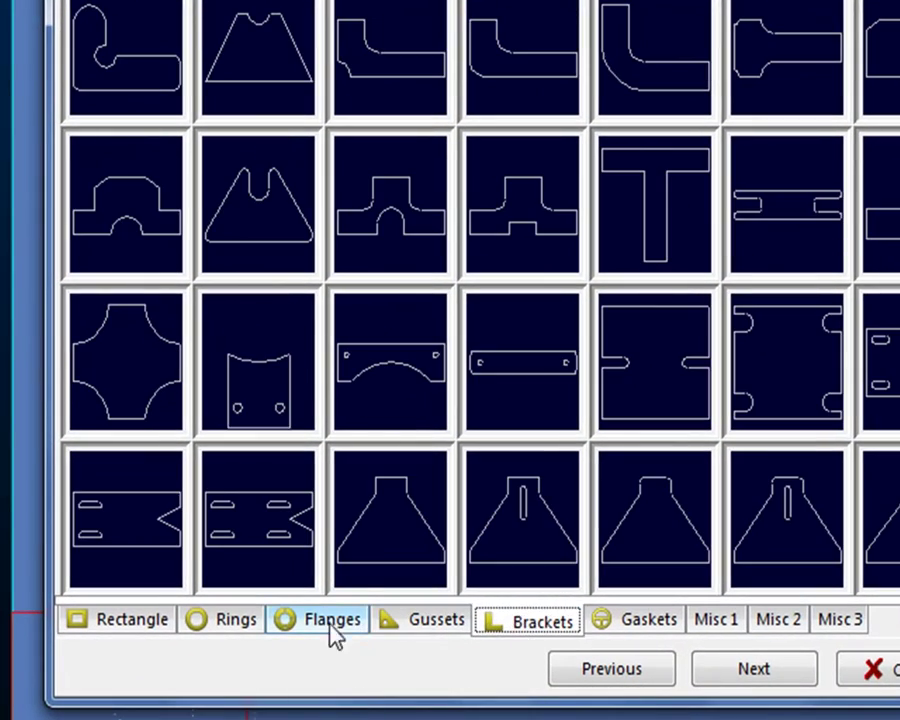
pyautogui.click(333, 632)
pyautogui.click(236, 625)
pyautogui.click(128, 626)
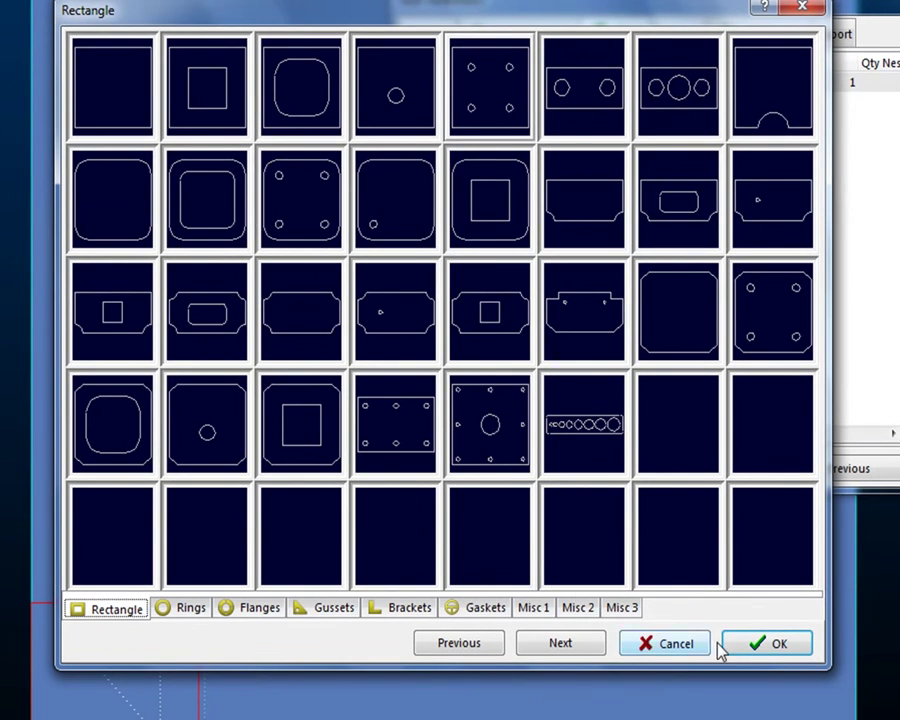
pyautogui.click(775, 645)
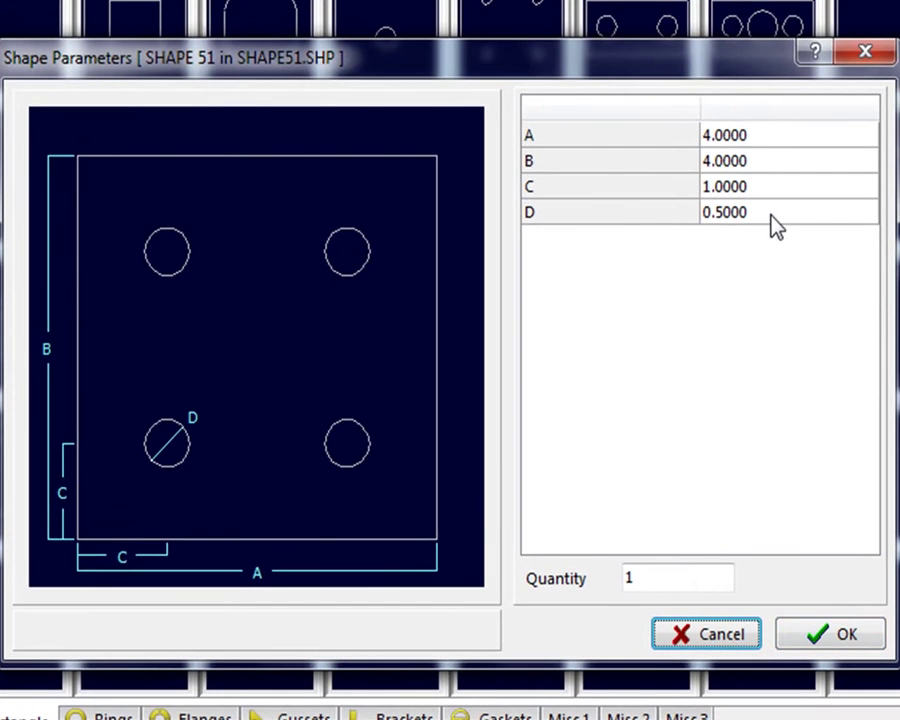
pyautogui.click(793, 211)
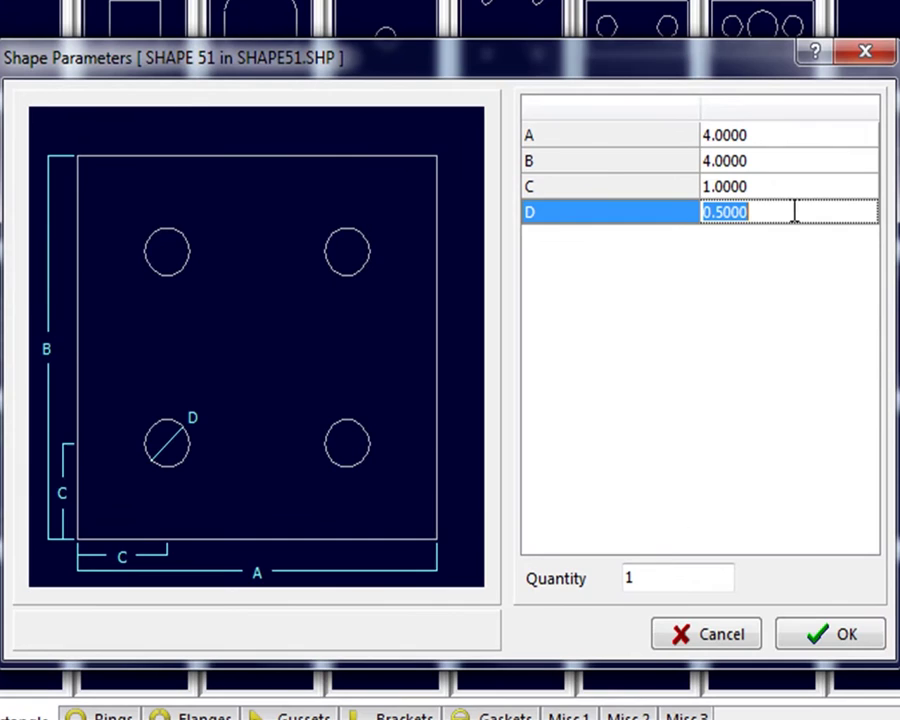
pyautogui.write('.25')
pyautogui.press('Return')
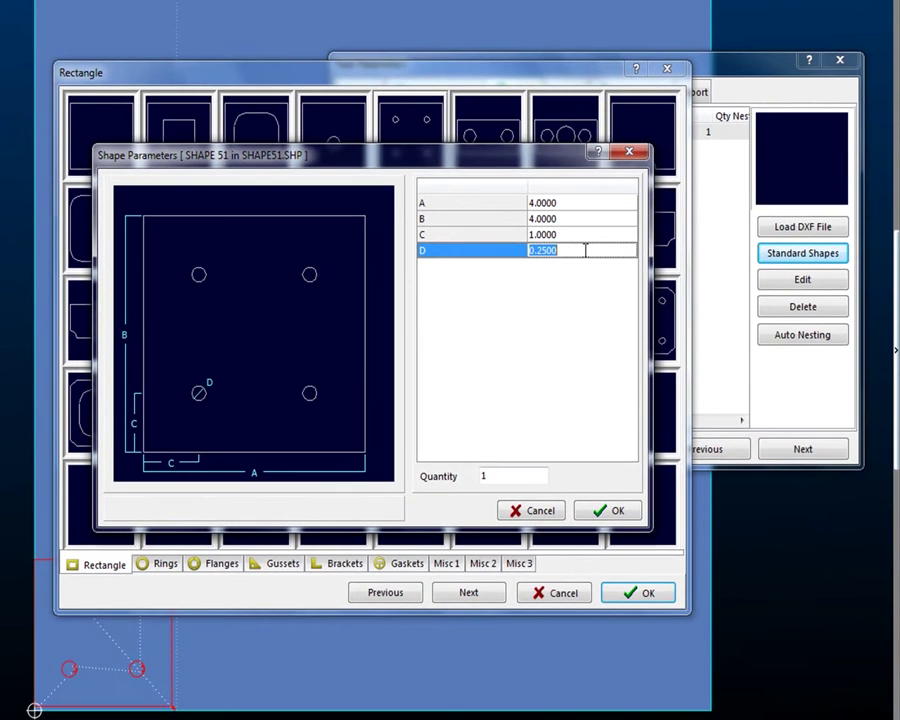
pyautogui.click(609, 513)
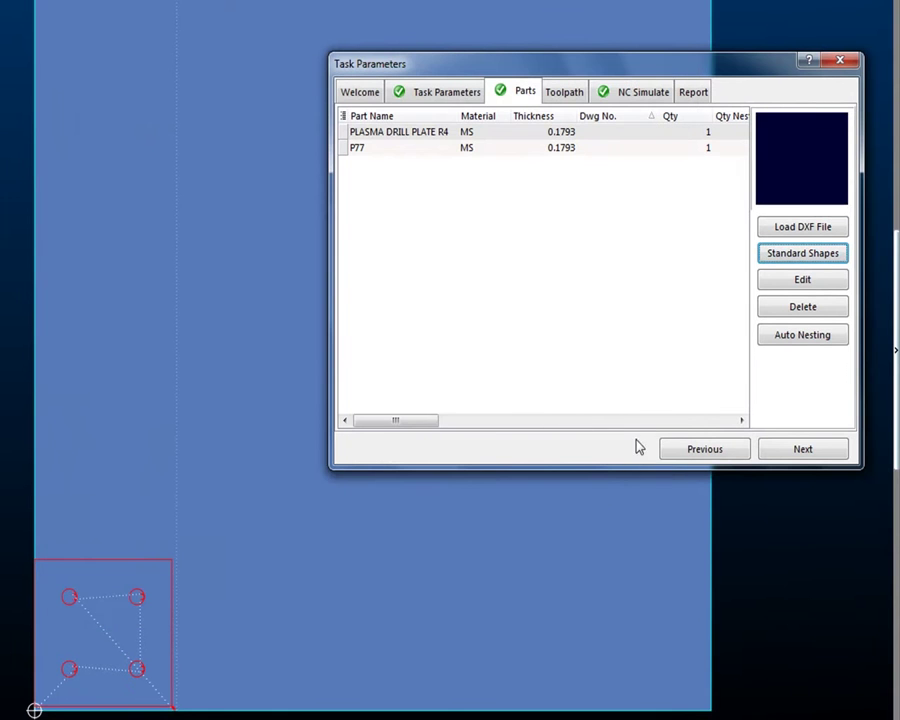
pyautogui.click(477, 150)
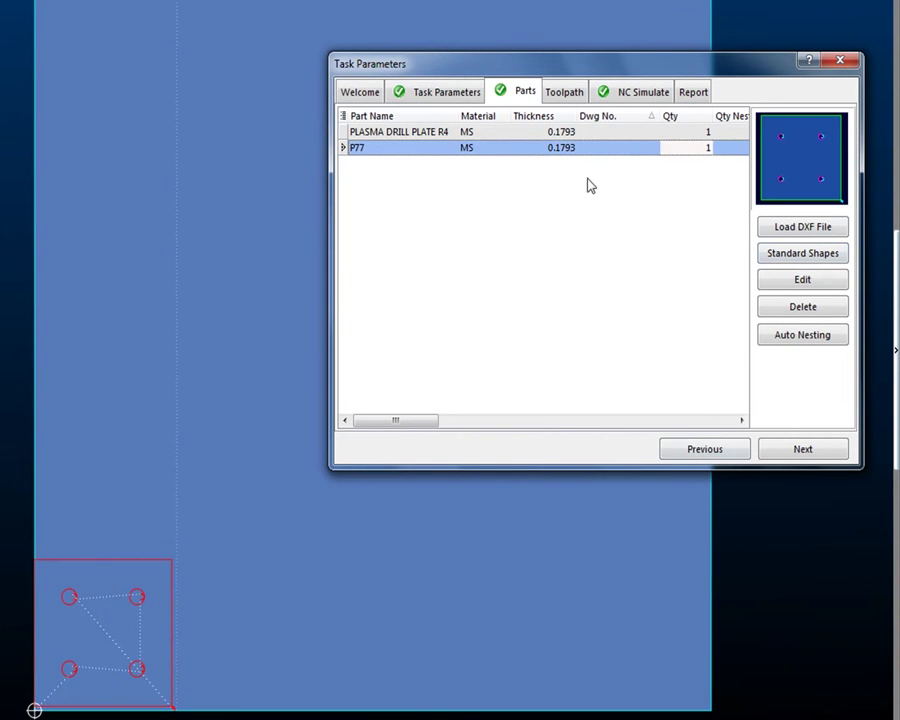
pyautogui.doubleClick(500, 160)
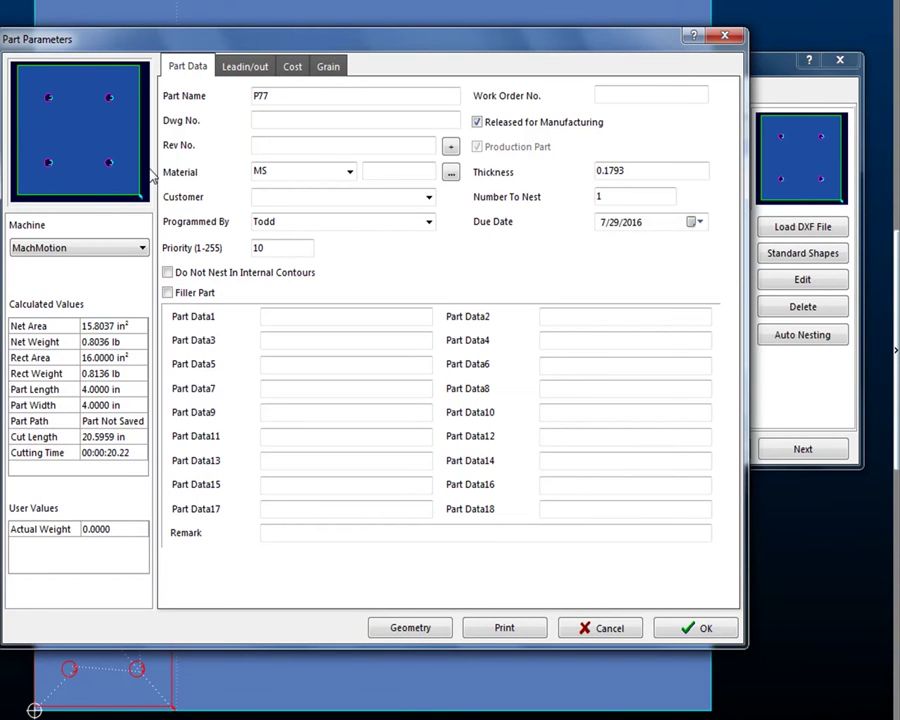
pyautogui.doubleClick(86, 125)
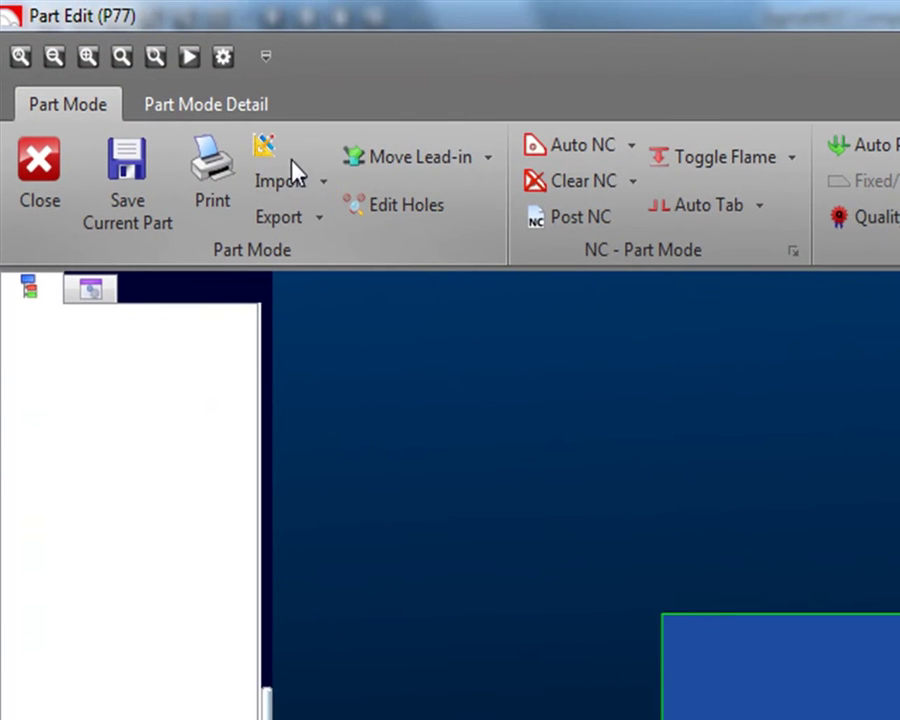
pyautogui.click(153, 104)
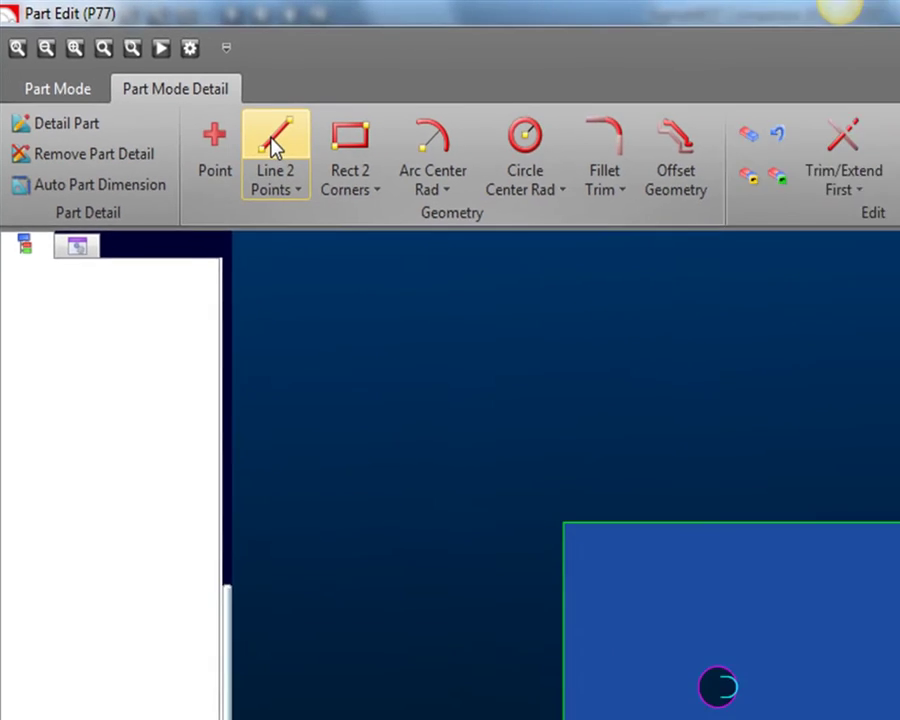
pyautogui.click(323, 185)
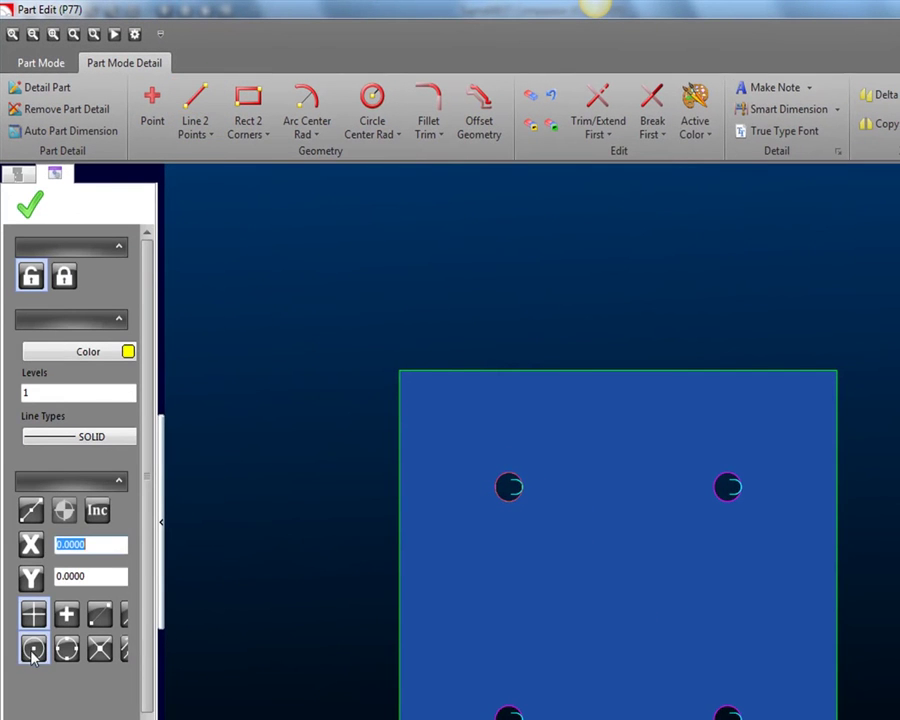
pyautogui.click(34, 649)
pyautogui.click(508, 488)
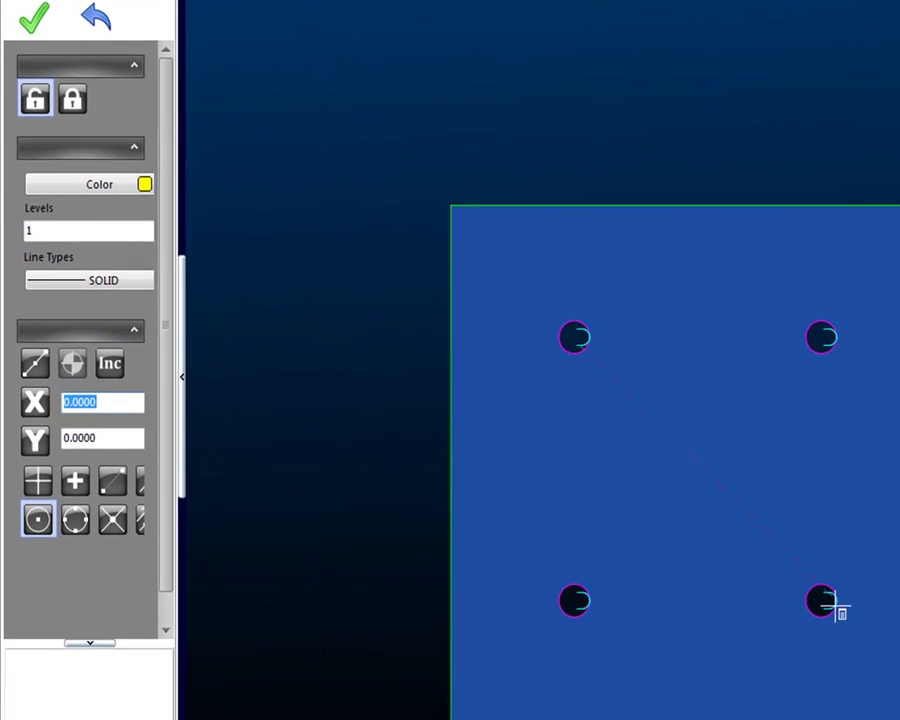
pyautogui.click(758, 682)
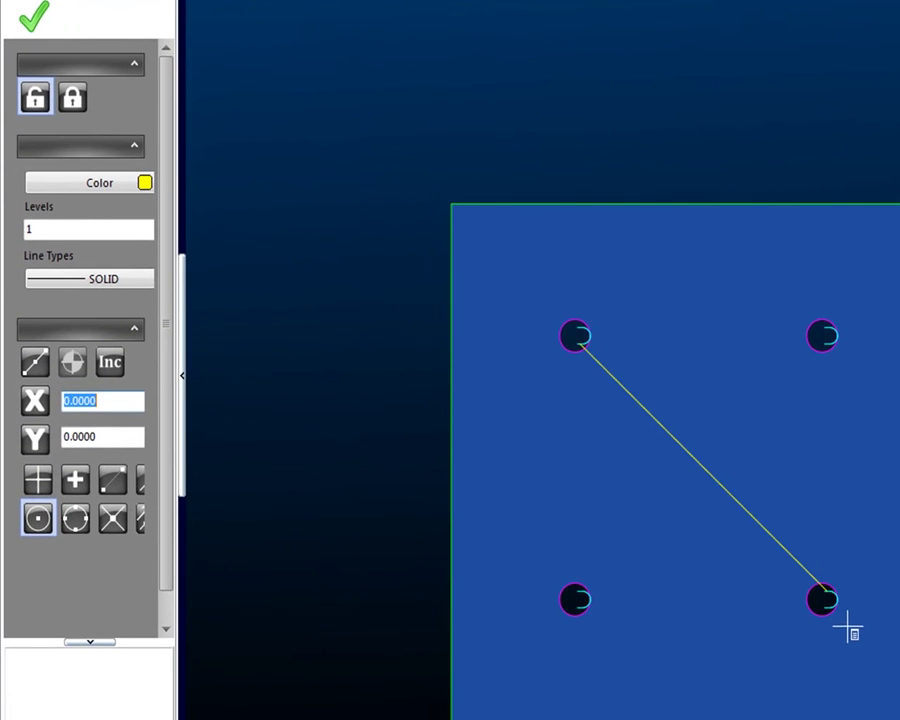
pyautogui.press('Escape')
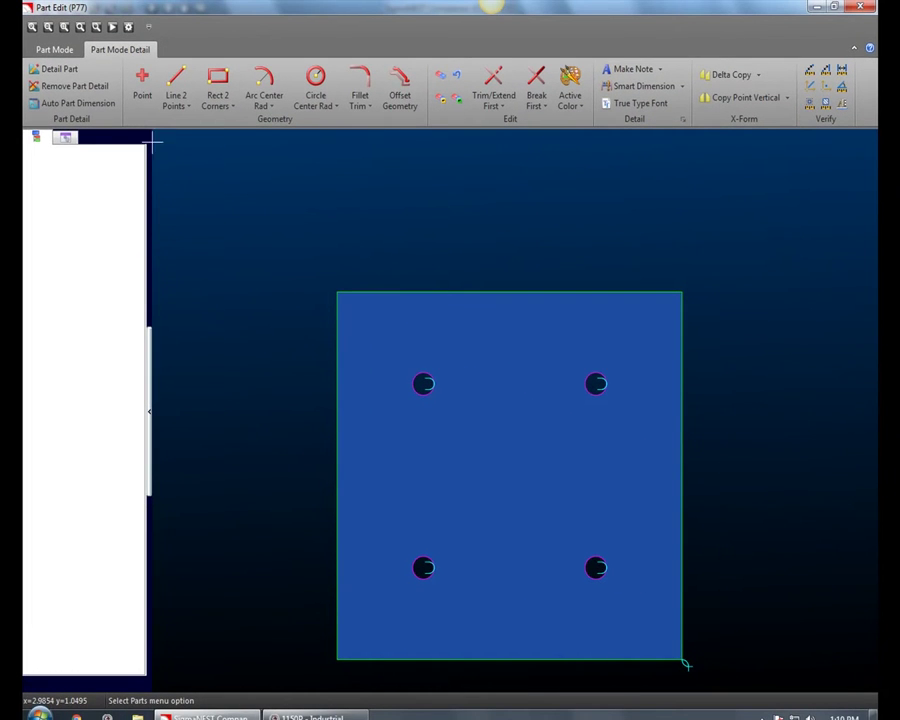
pyautogui.click(55, 49)
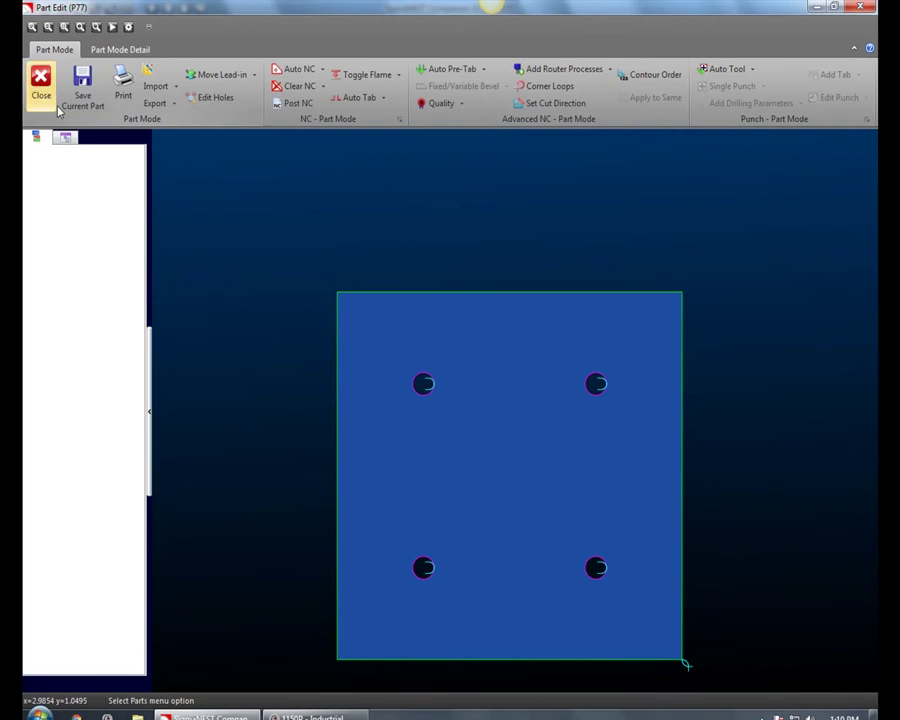
pyautogui.click(40, 86)
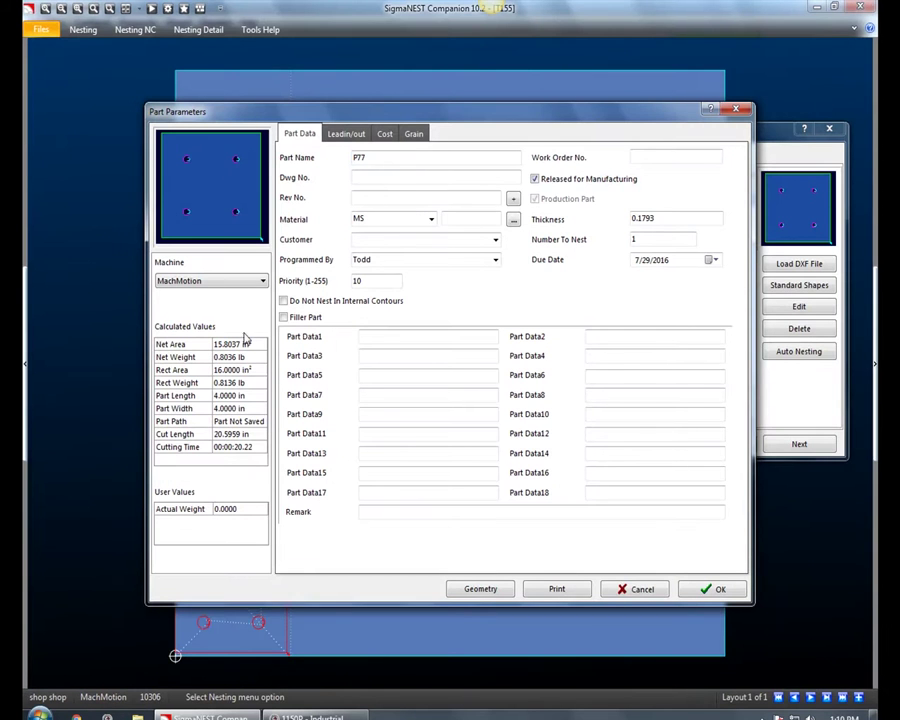
# Draw two diagonal lines between opposite hole centres of P77
pyautogui.click(480, 589)
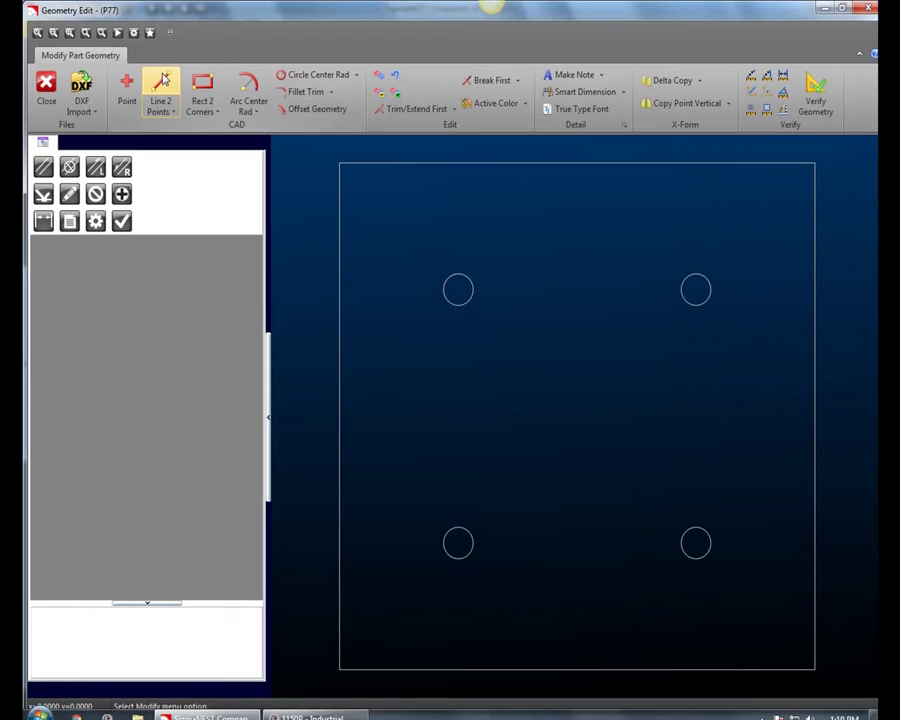
pyautogui.click(162, 88)
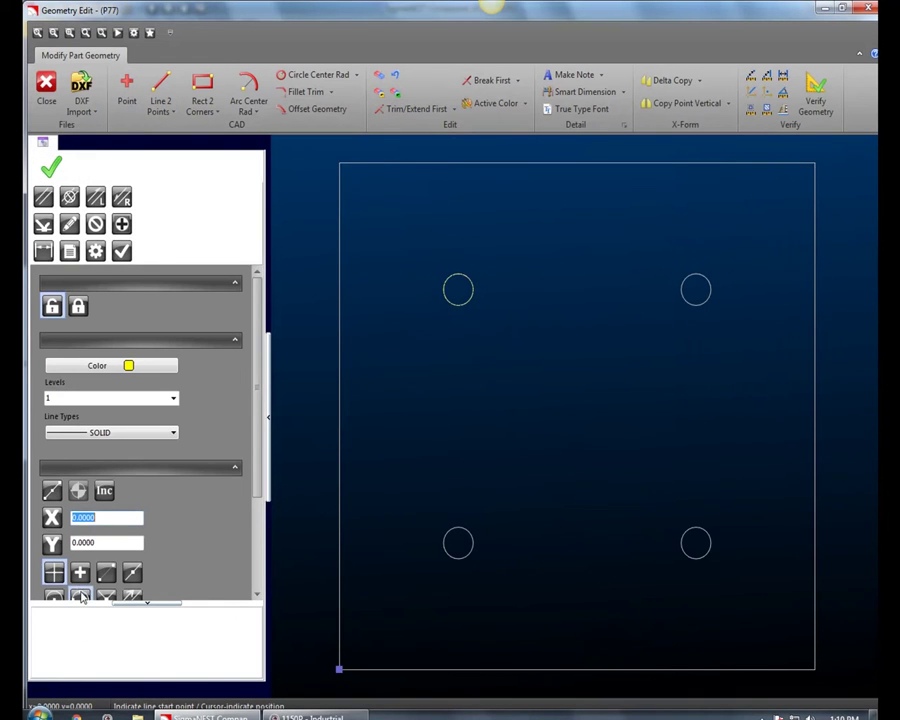
pyautogui.click(455, 292)
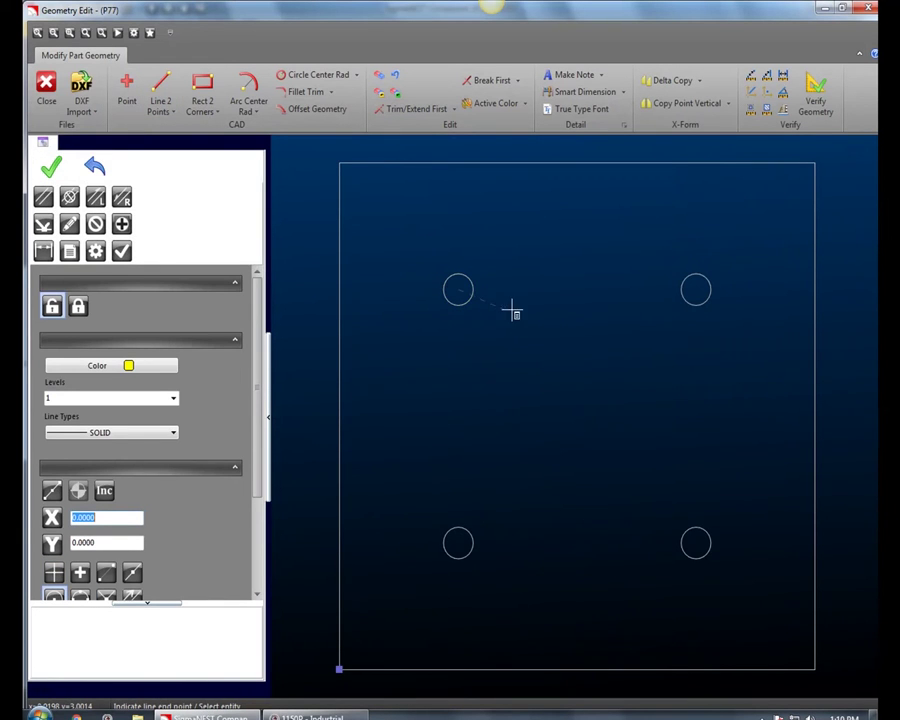
pyautogui.click(721, 571)
pyautogui.click(696, 292)
pyautogui.click(458, 542)
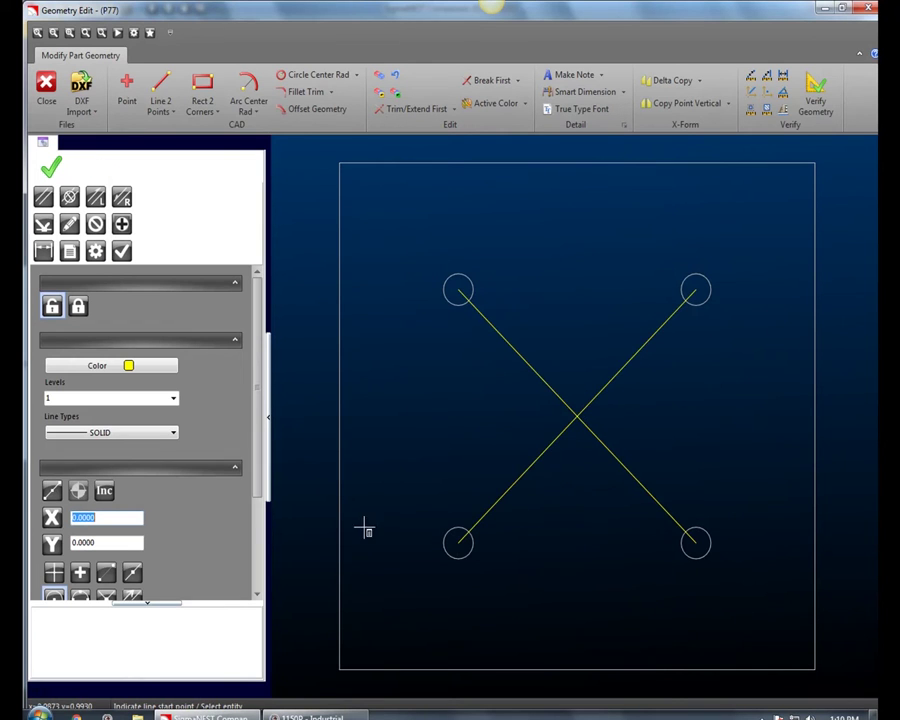
# Add a radius-1 circle snapped to the diagonals' intersection
pyautogui.click(305, 74)
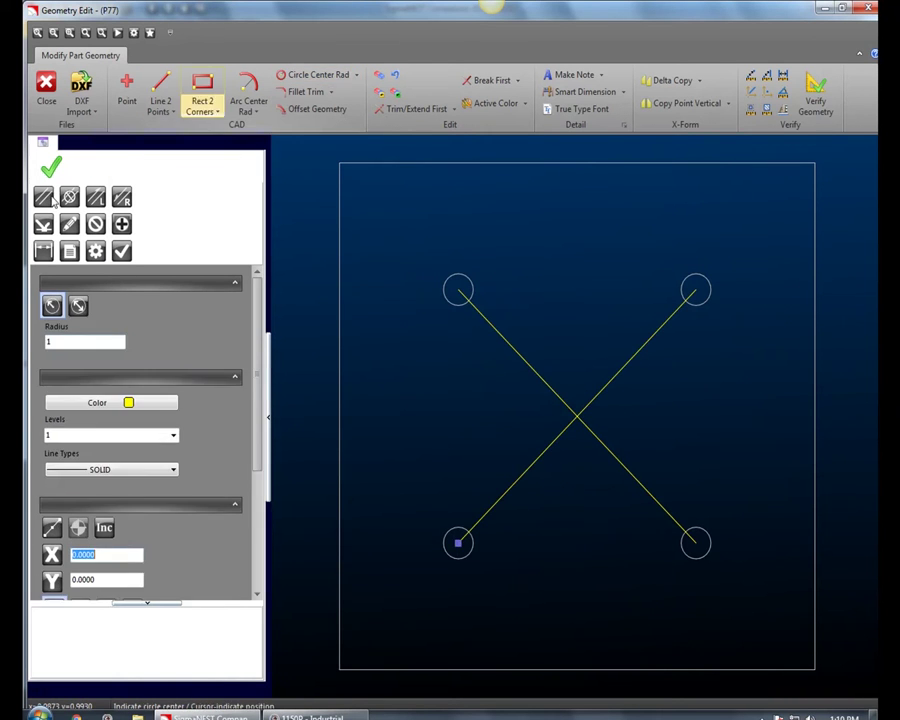
pyautogui.click(49, 361)
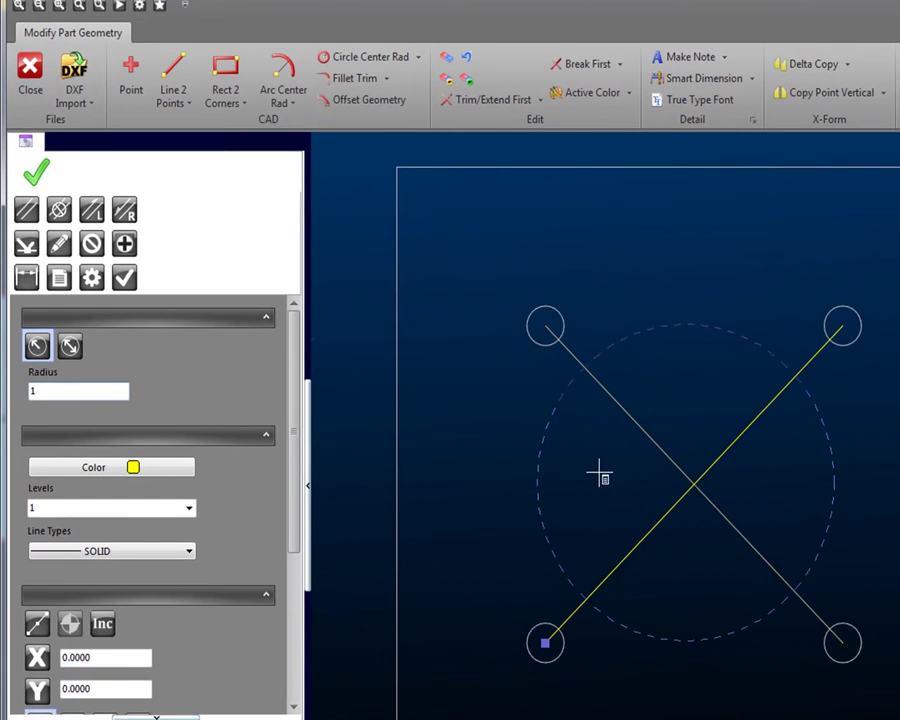
pyautogui.moveTo(297, 506); pyautogui.dragTo(282, 635)
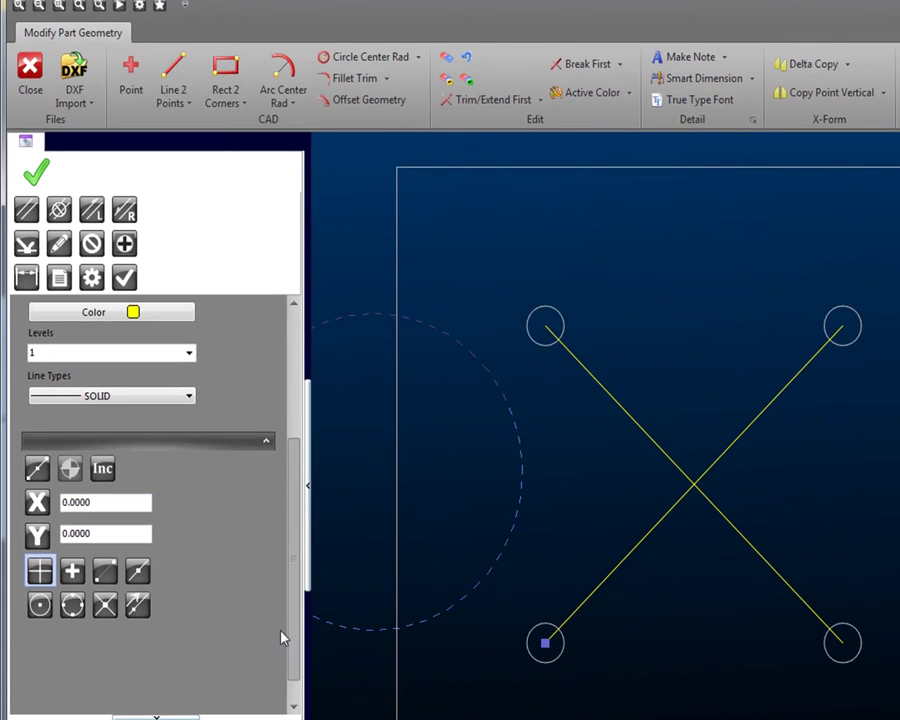
pyautogui.click(105, 600)
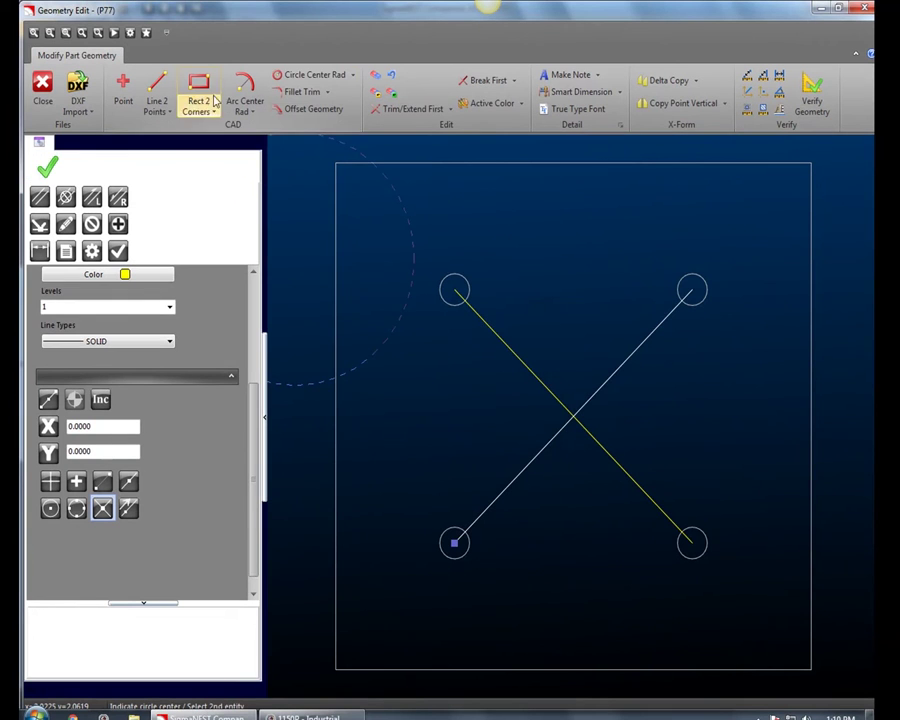
pyautogui.click(572, 413)
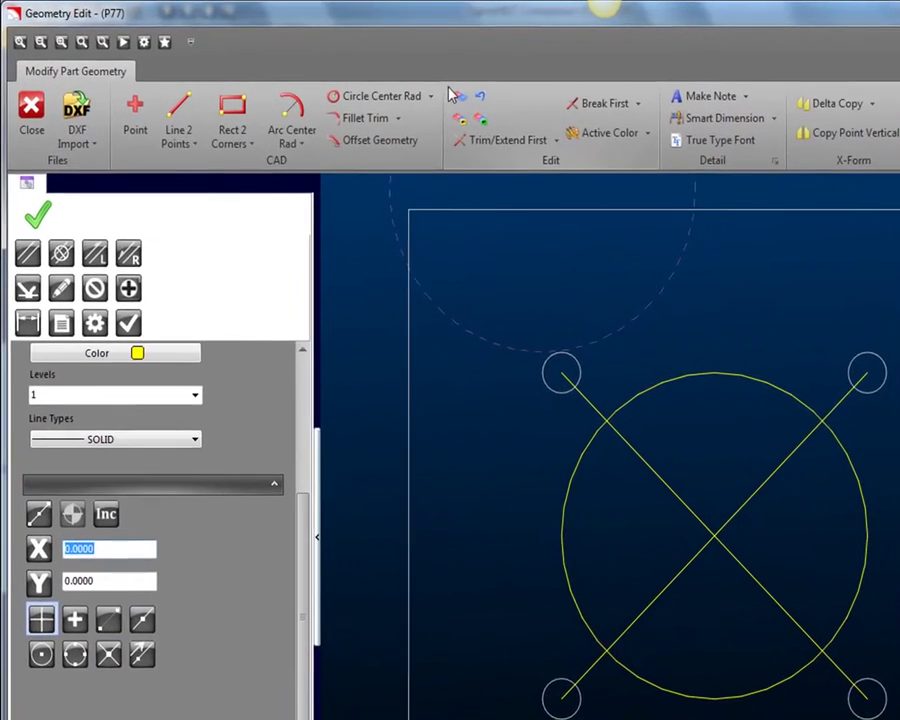
pyautogui.press('Escape')
# Delete the diagonal guide lines and finish the geometry edit
pyautogui.click(651, 480)
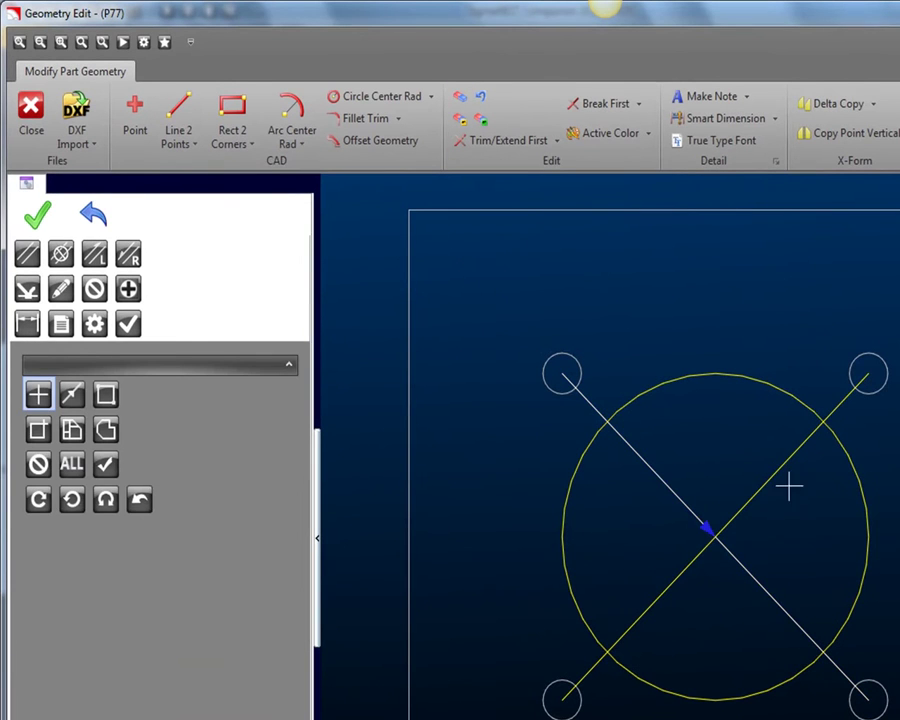
pyautogui.press('Delete')
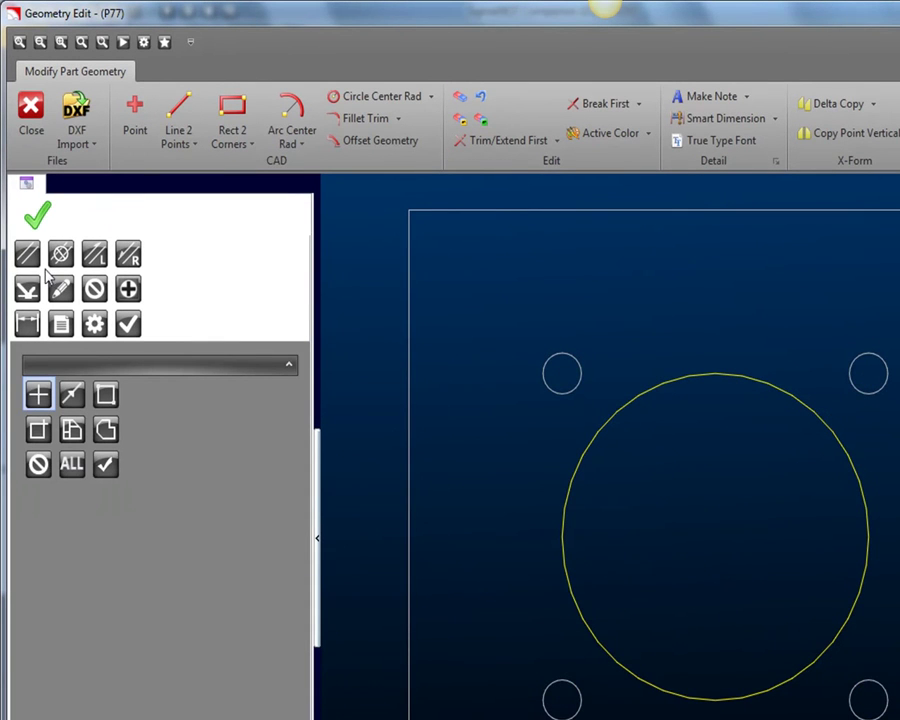
pyautogui.click(36, 218)
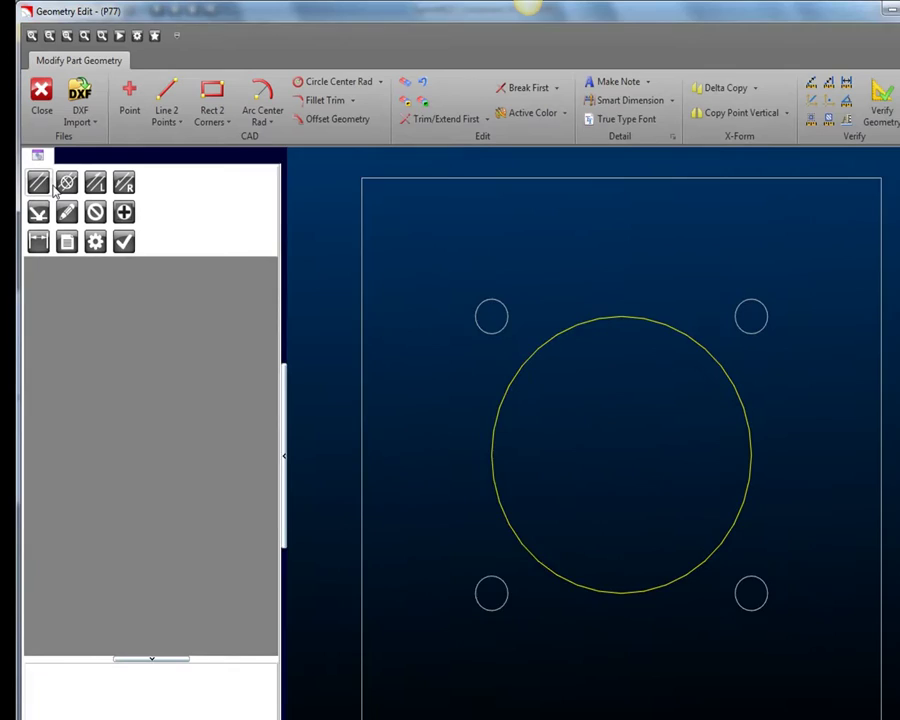
# Rebuild and accept P77, set its quantity to 2, and auto-nest the sheet
pyautogui.click(440, 378)
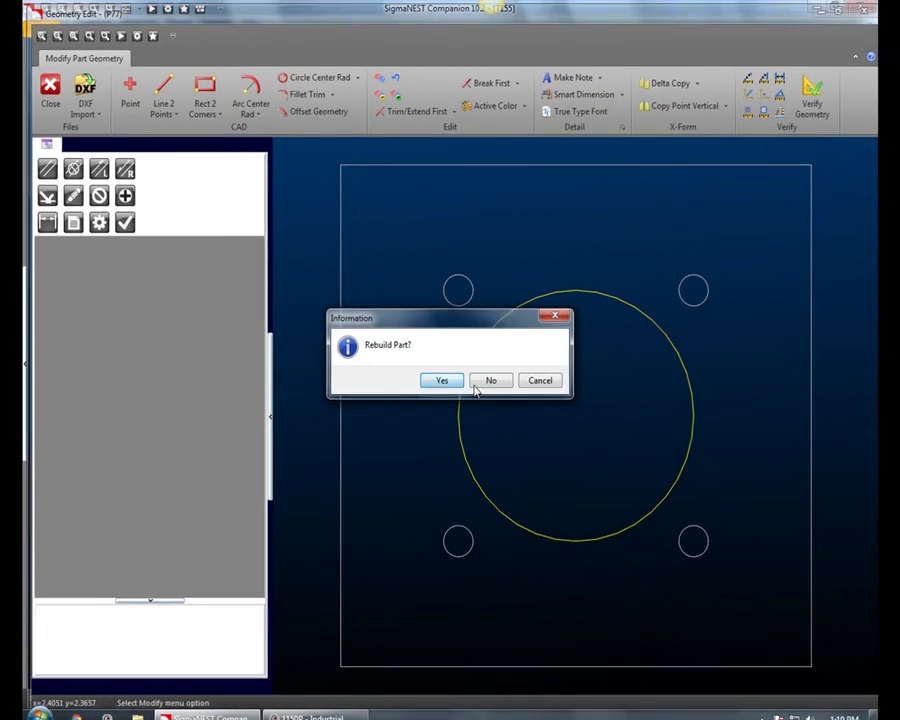
pyautogui.click(714, 591)
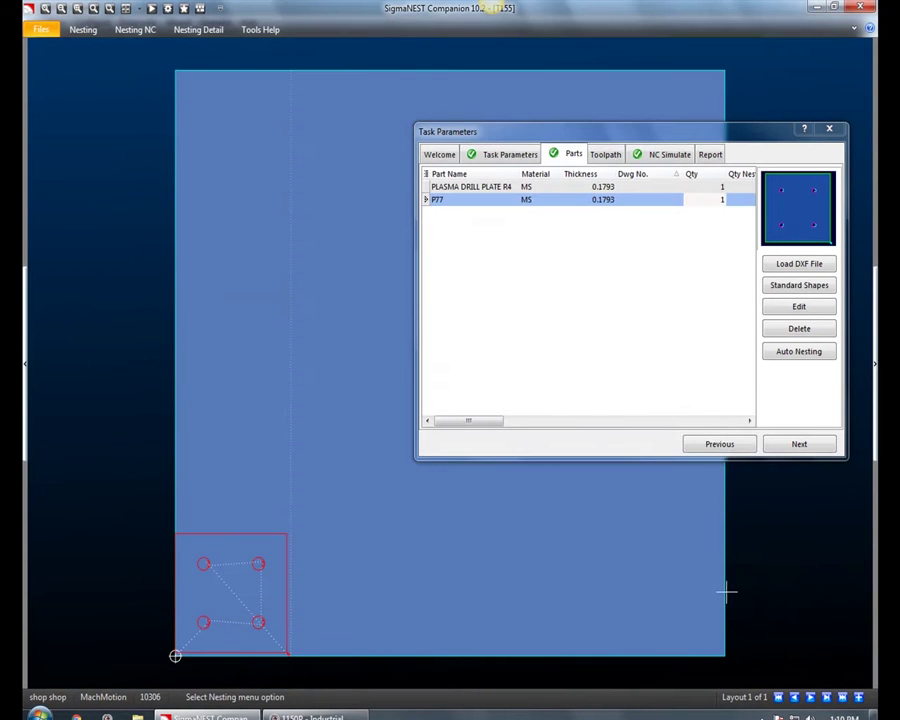
pyautogui.click(711, 201)
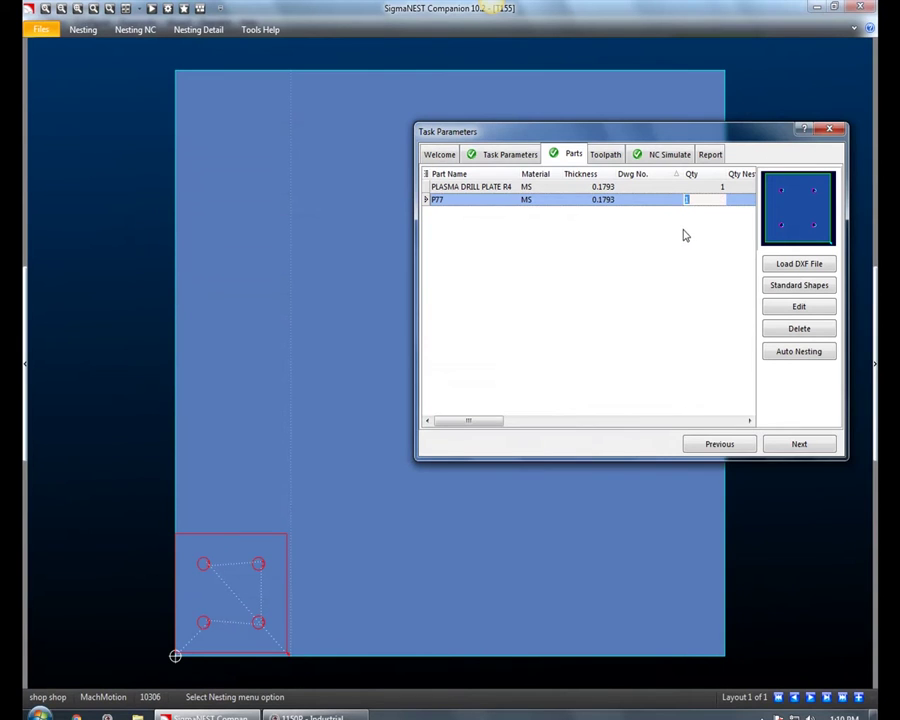
pyautogui.click(783, 355)
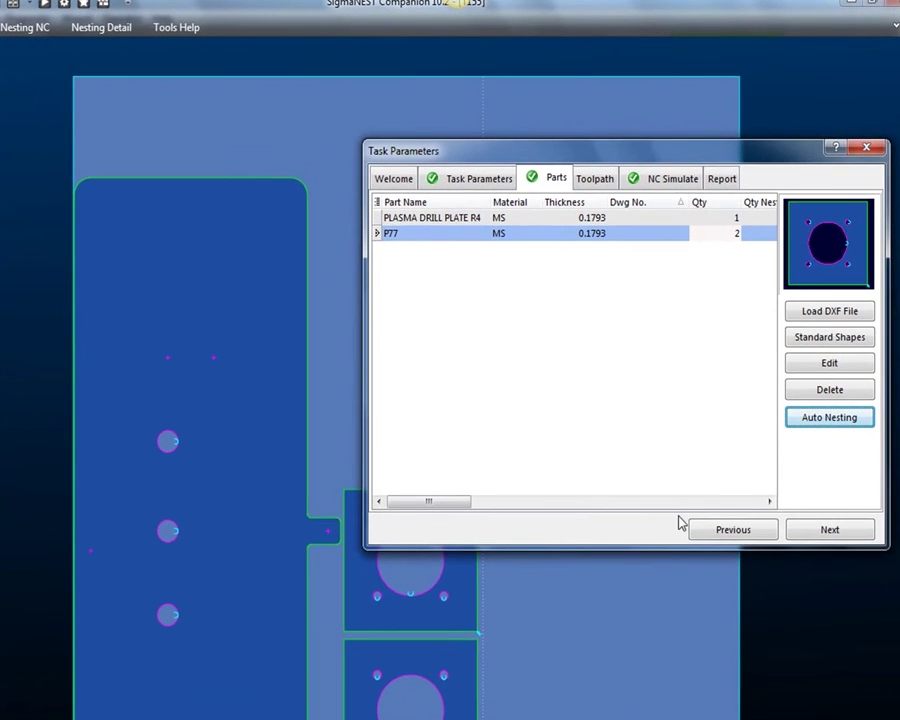
# Generate the toolpath for the nest and advance through NC simulation to Post
pyautogui.click(828, 538)
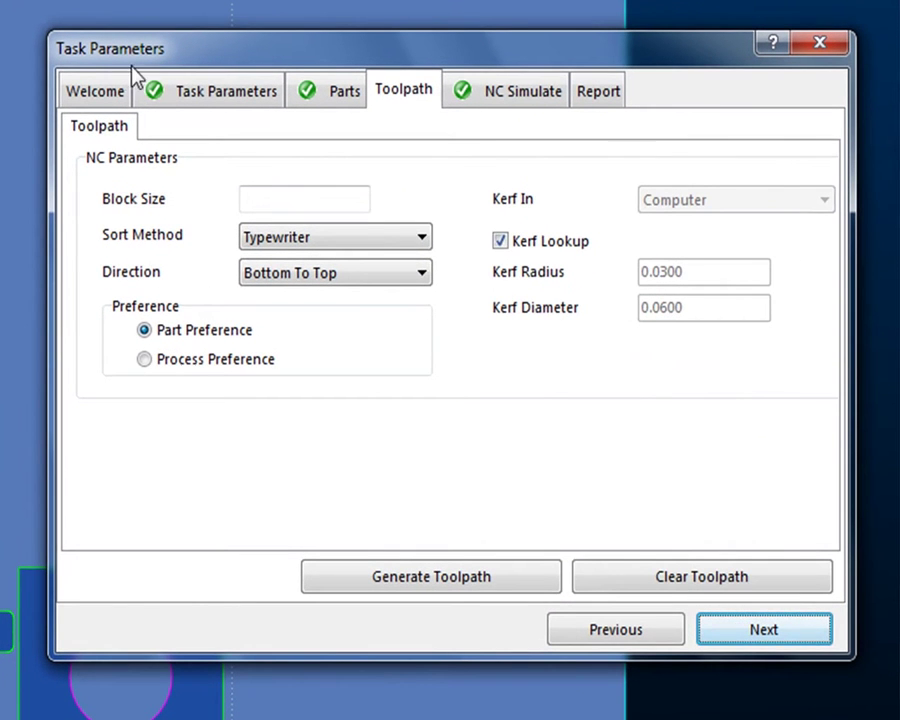
pyautogui.click(212, 92)
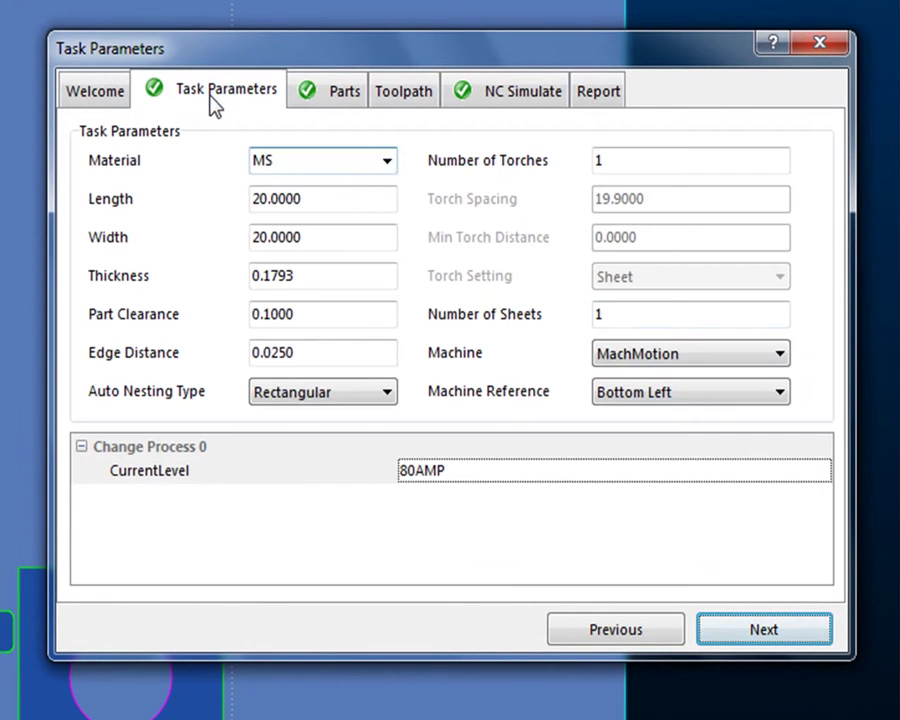
pyautogui.click(410, 95)
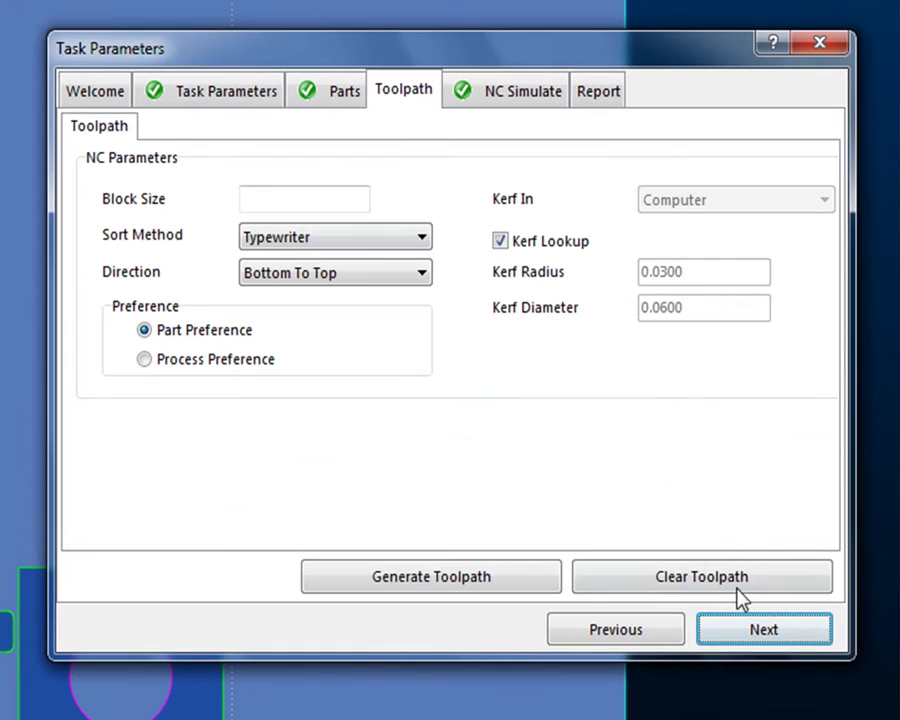
pyautogui.click(476, 577)
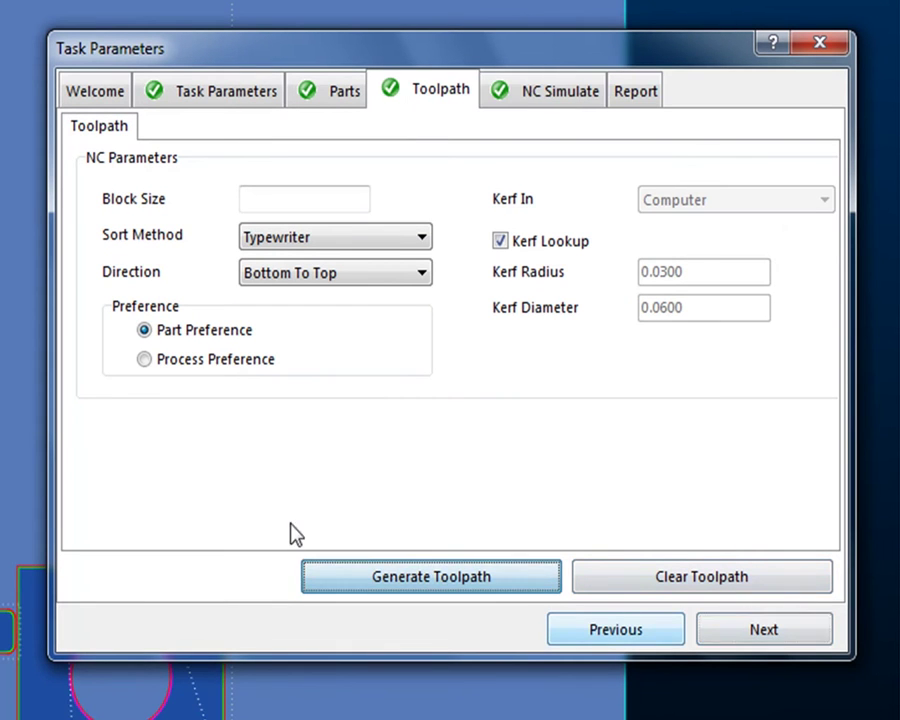
pyautogui.click(775, 633)
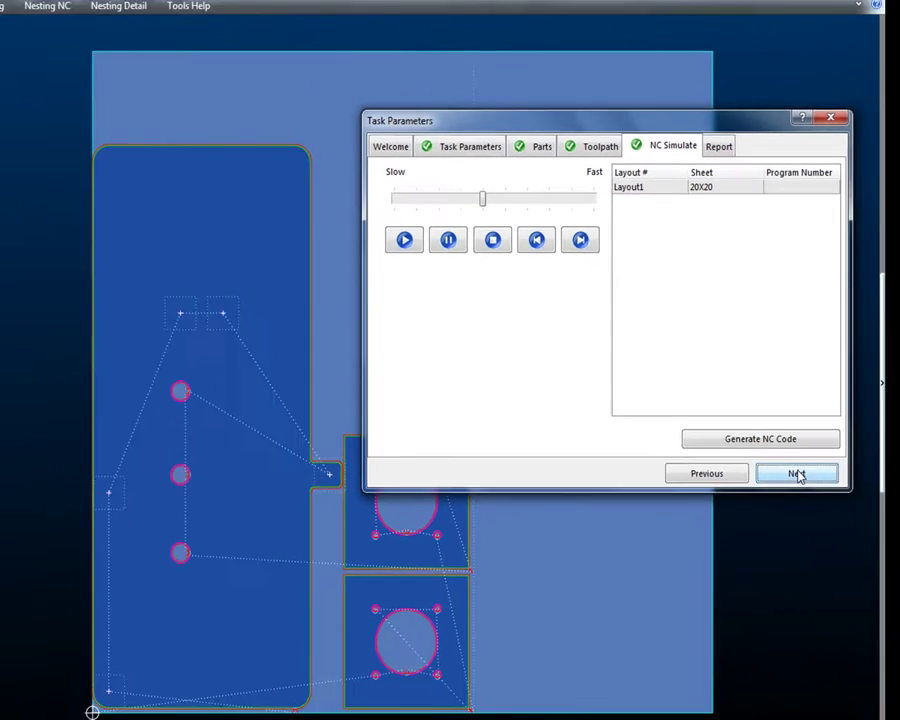
pyautogui.click(773, 632)
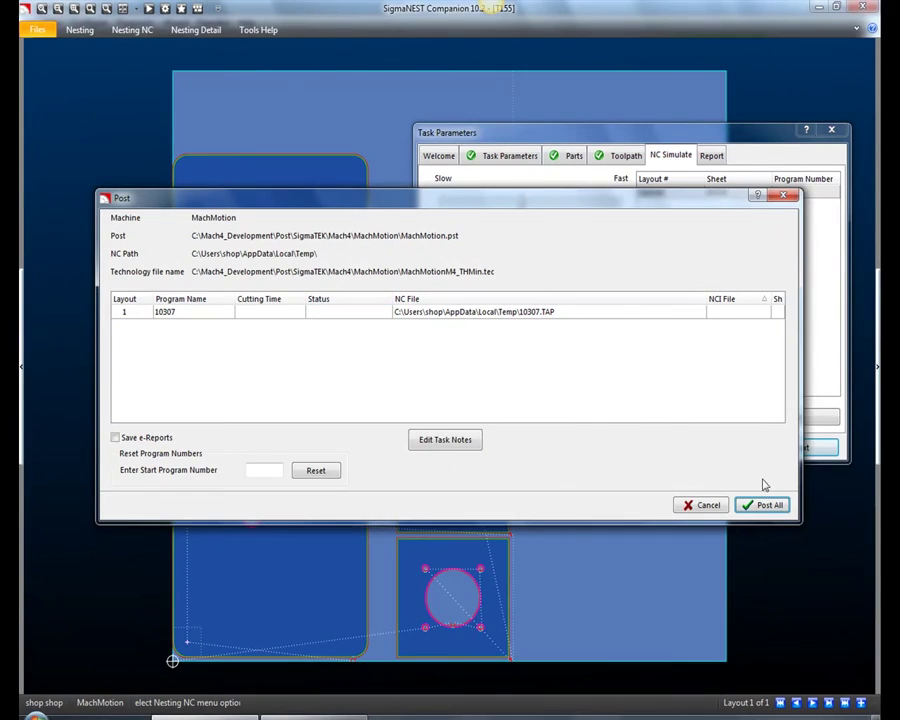
# Post the nest as G-code, unlock the machine, and activate Laser Pointer tool 250
pyautogui.click(768, 505)
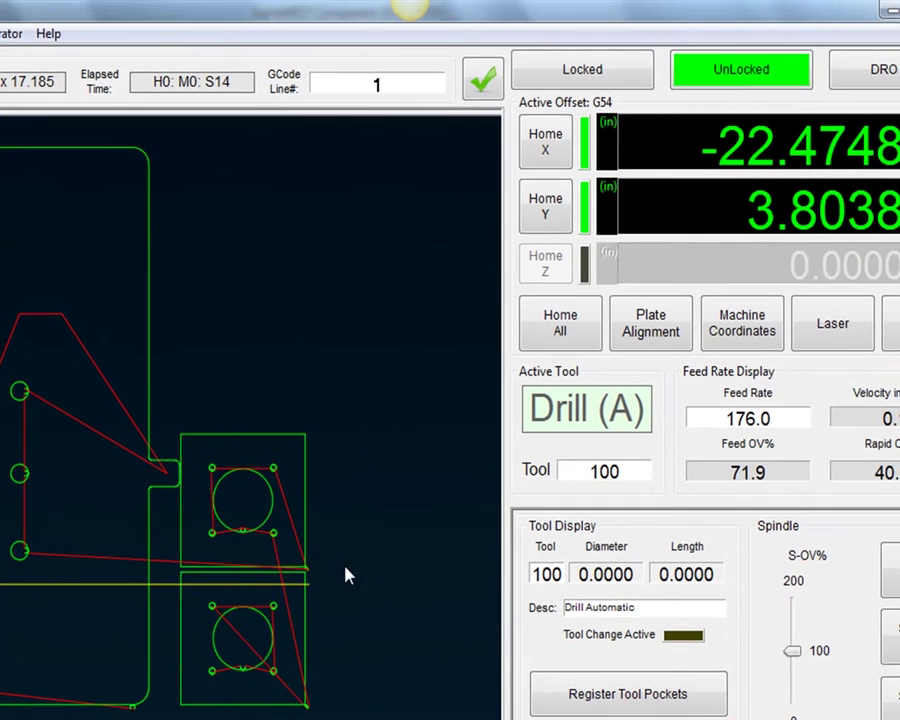
pyautogui.click(600, 70)
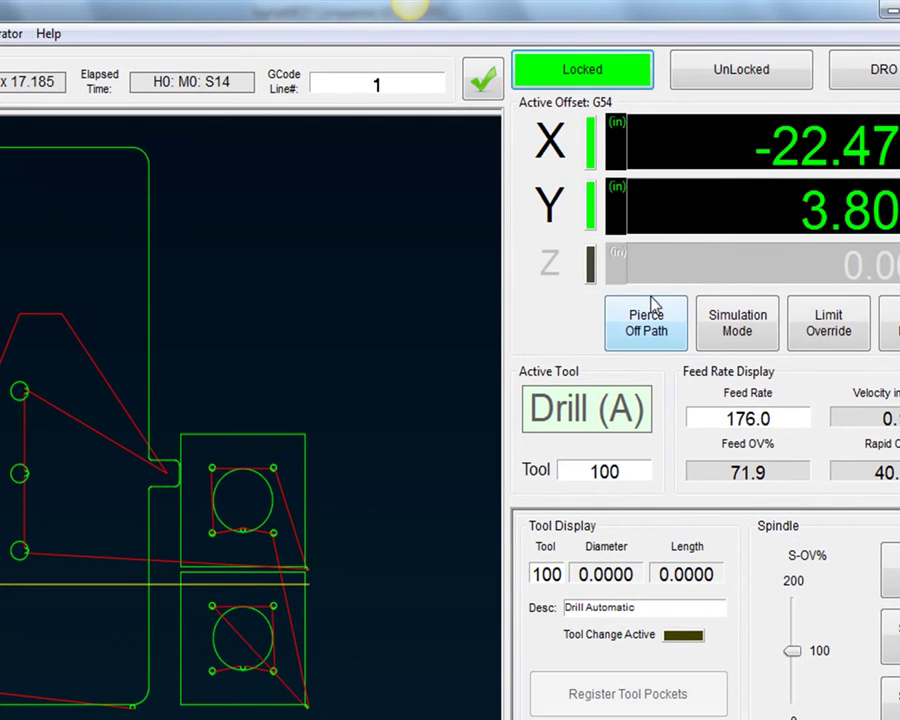
pyautogui.click(718, 75)
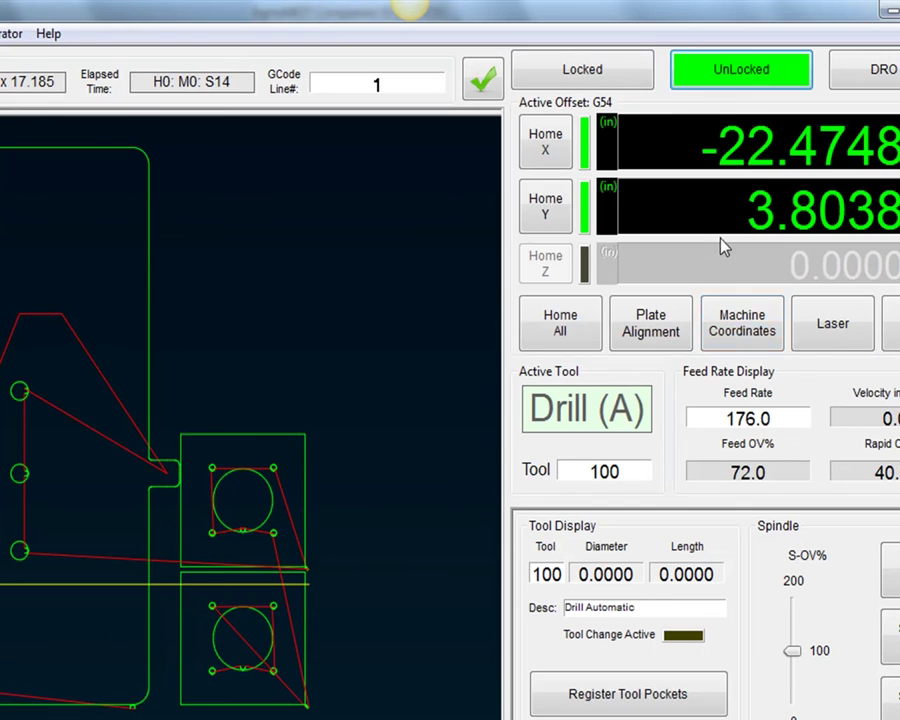
pyautogui.click(838, 328)
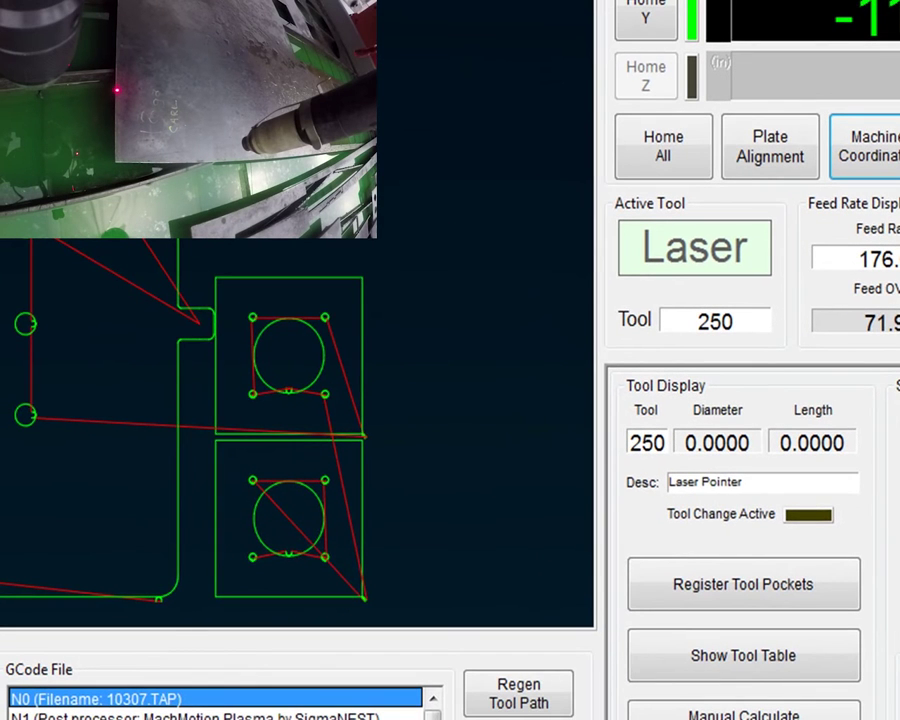
# Record Plate Alignment positions one and two on the plate and apply the rotation
pyautogui.click(770, 160)
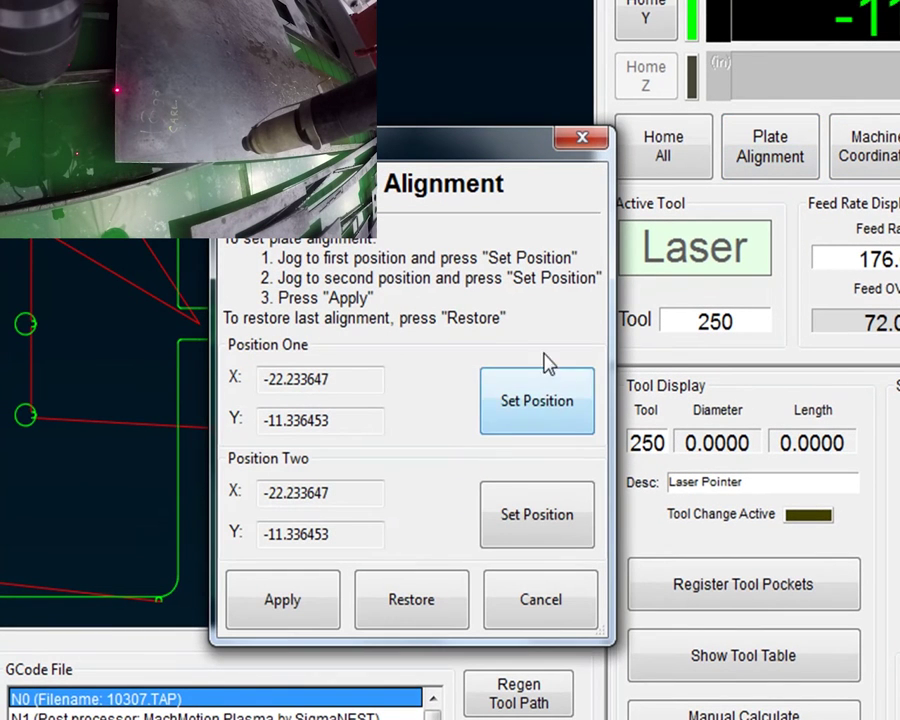
pyautogui.click(541, 403)
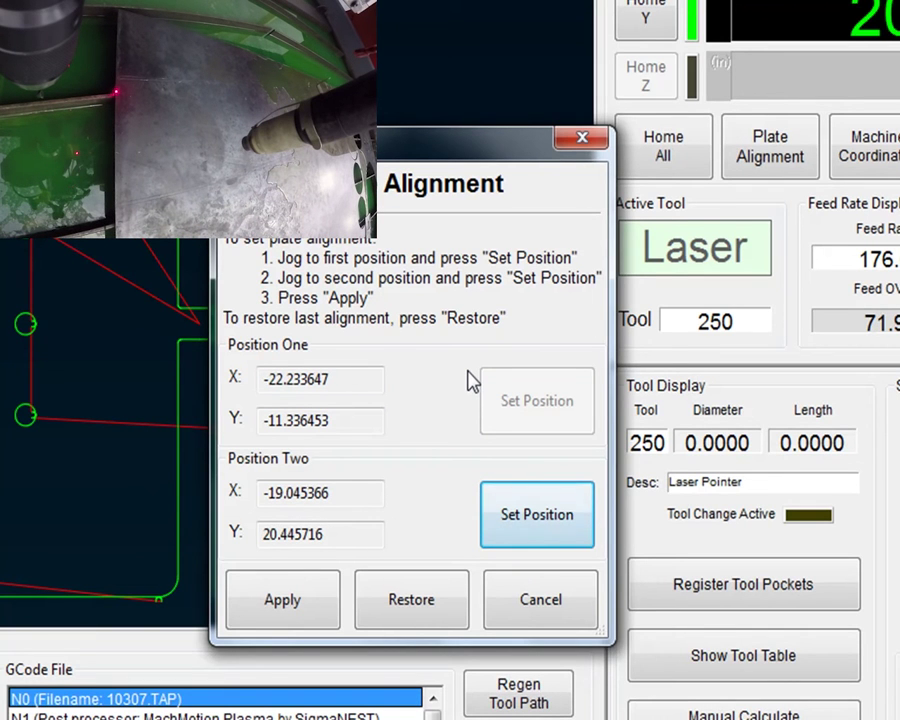
pyautogui.click(560, 526)
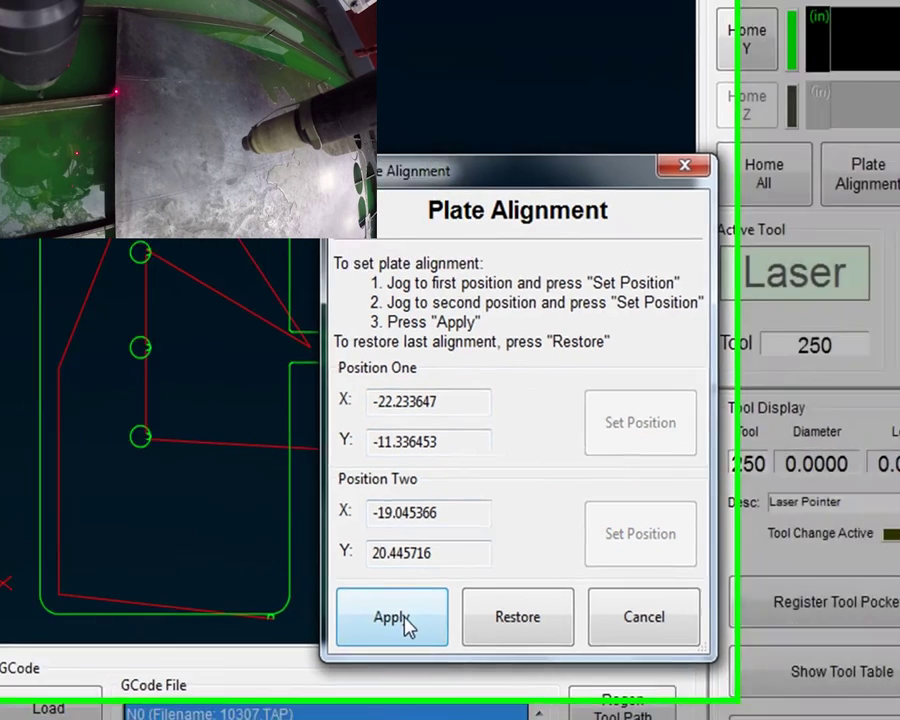
pyautogui.click(297, 605)
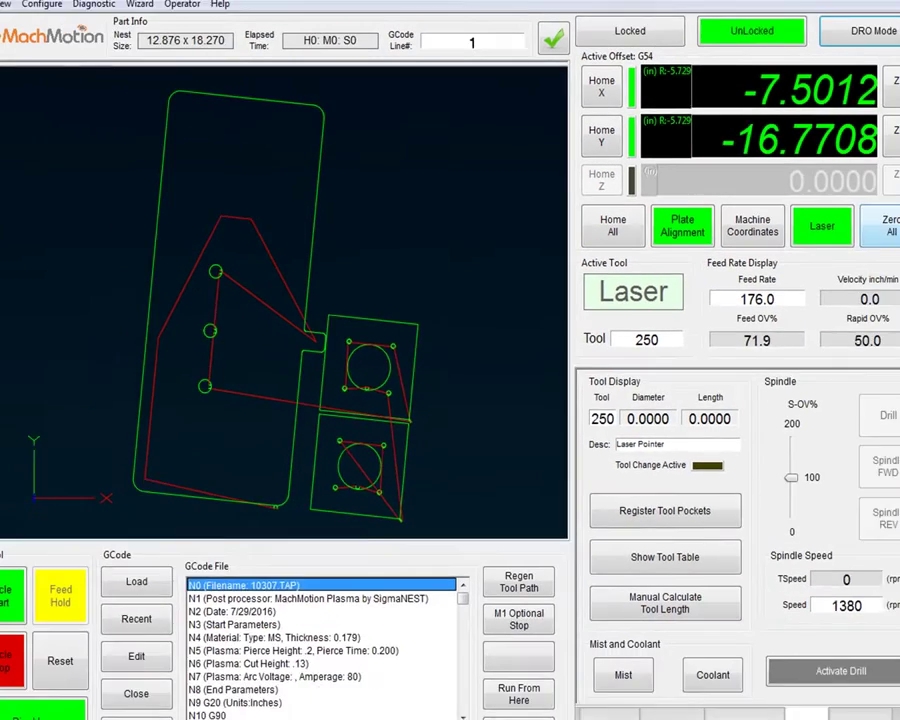
# Zero X and Y, show the Plasma settings, and start the program with Alt+R
pyautogui.click(855, 222)
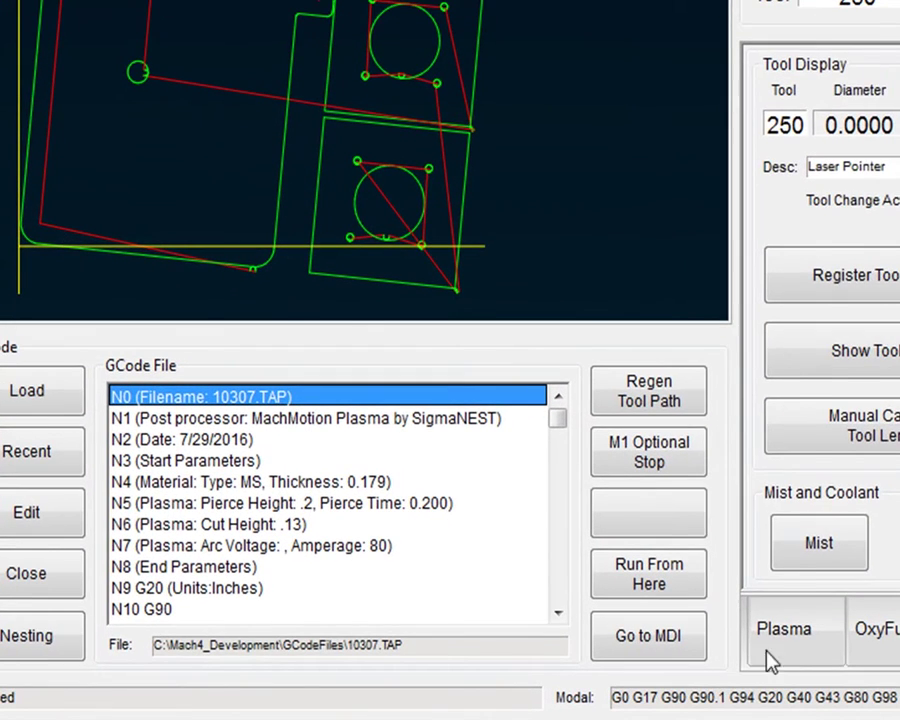
pyautogui.click(784, 630)
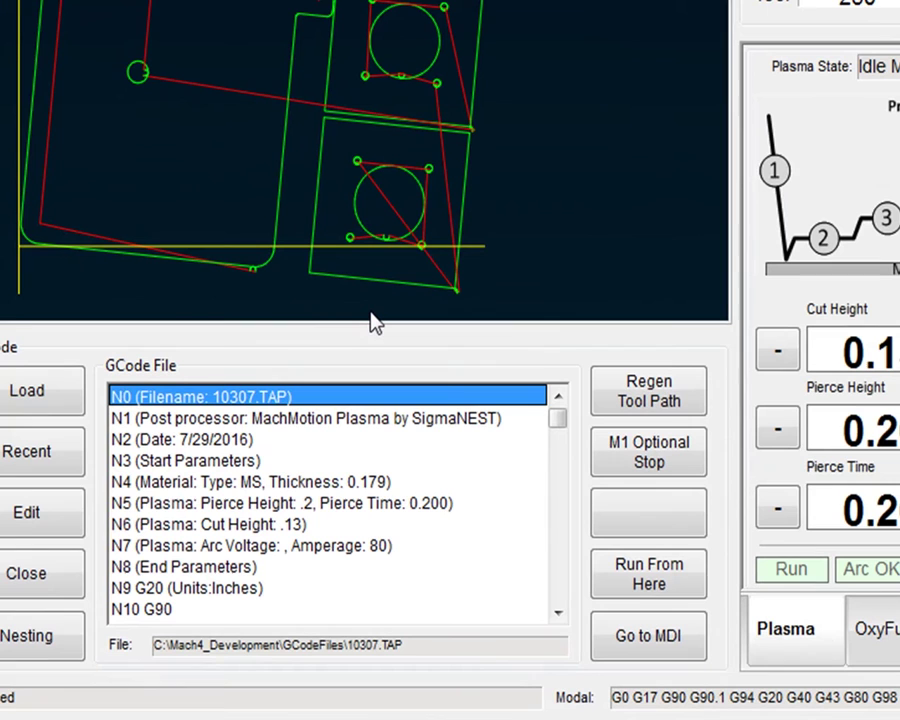
pyautogui.hotkey('alt', 'r')
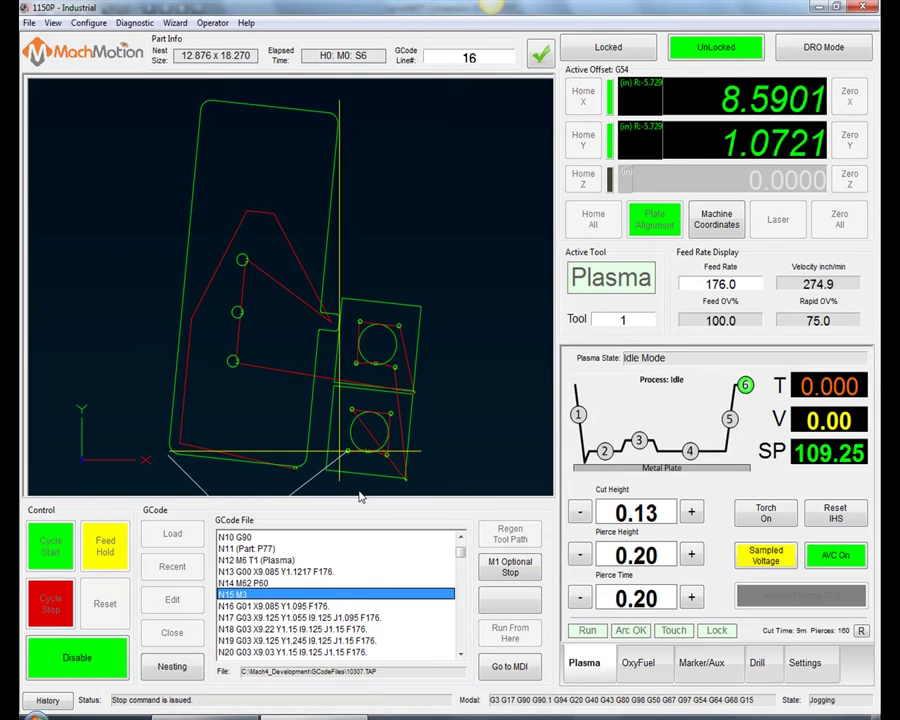
# Zero X and Y at the laser spot, then stop, rewind and rerun the program from its first line
pyautogui.click(778, 222)
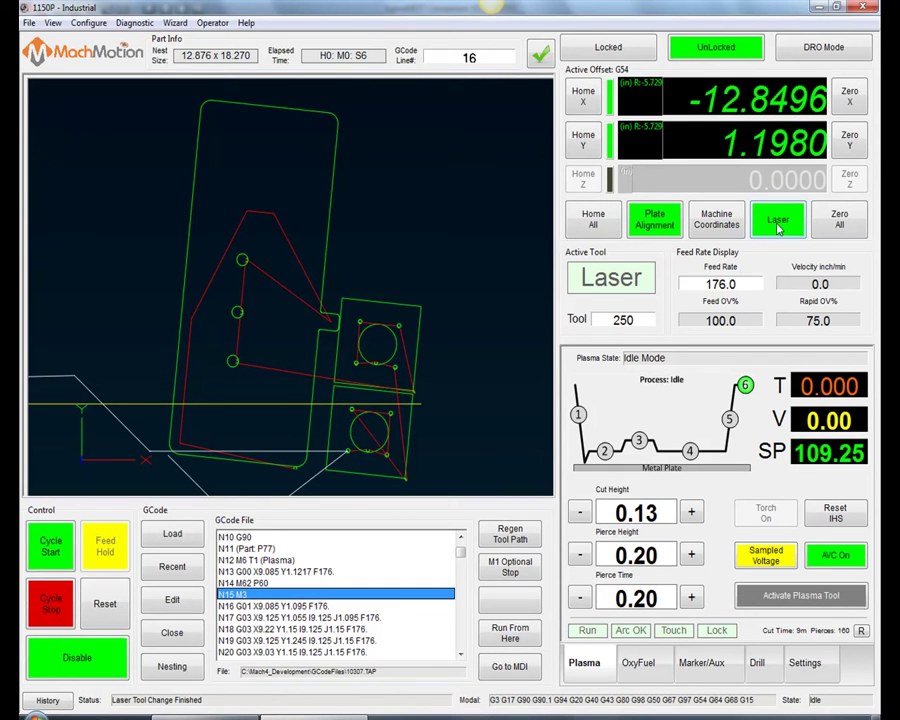
pyautogui.click(839, 220)
pyautogui.hotkey('alt', 'r')
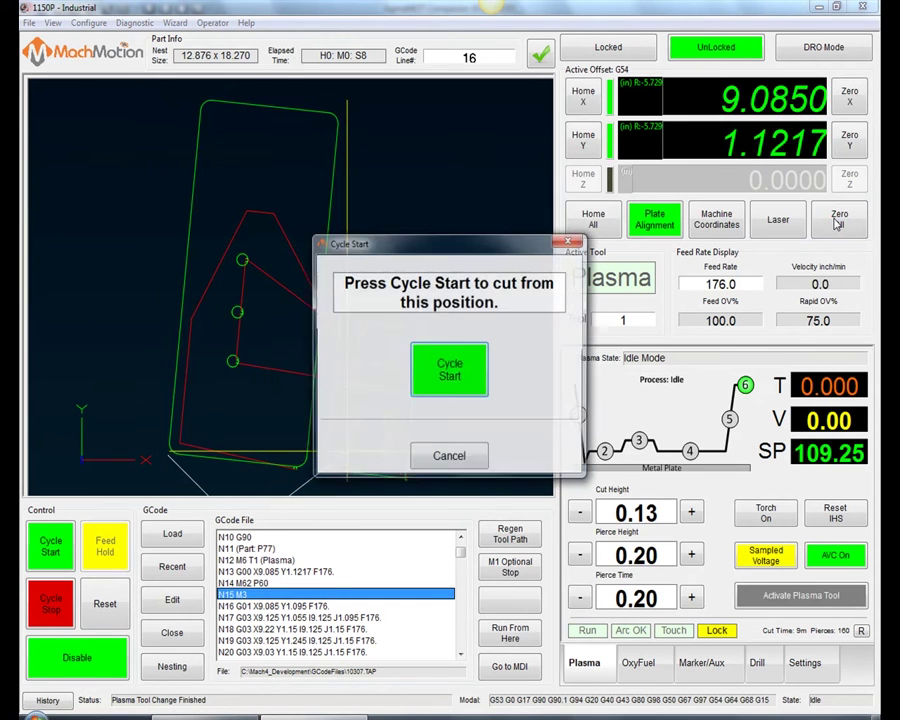
pyautogui.press('Escape')
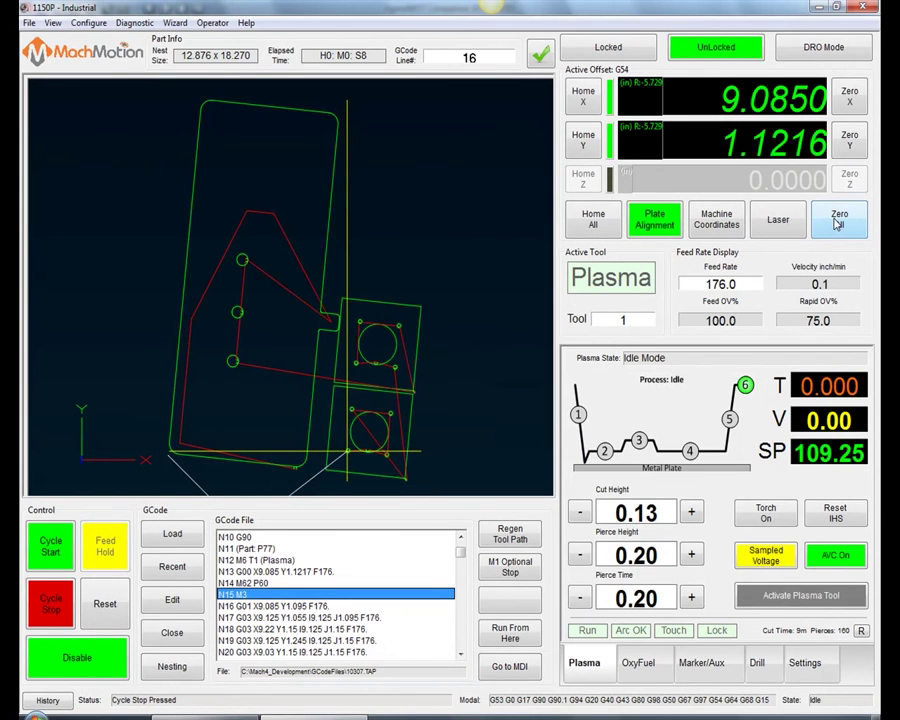
pyautogui.click(94, 602)
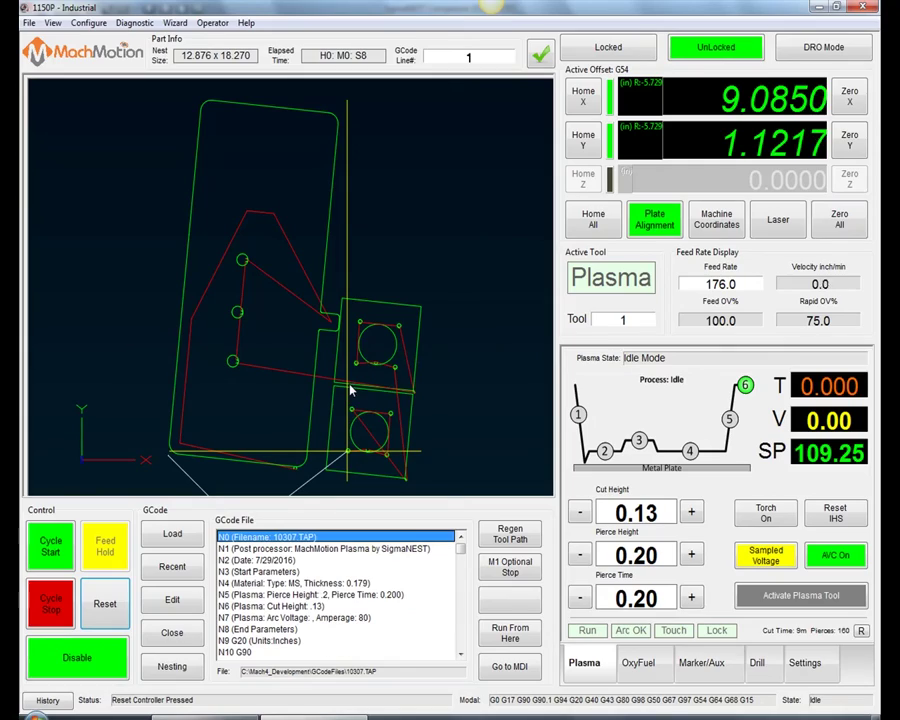
pyautogui.hotkey('alt', 'r')
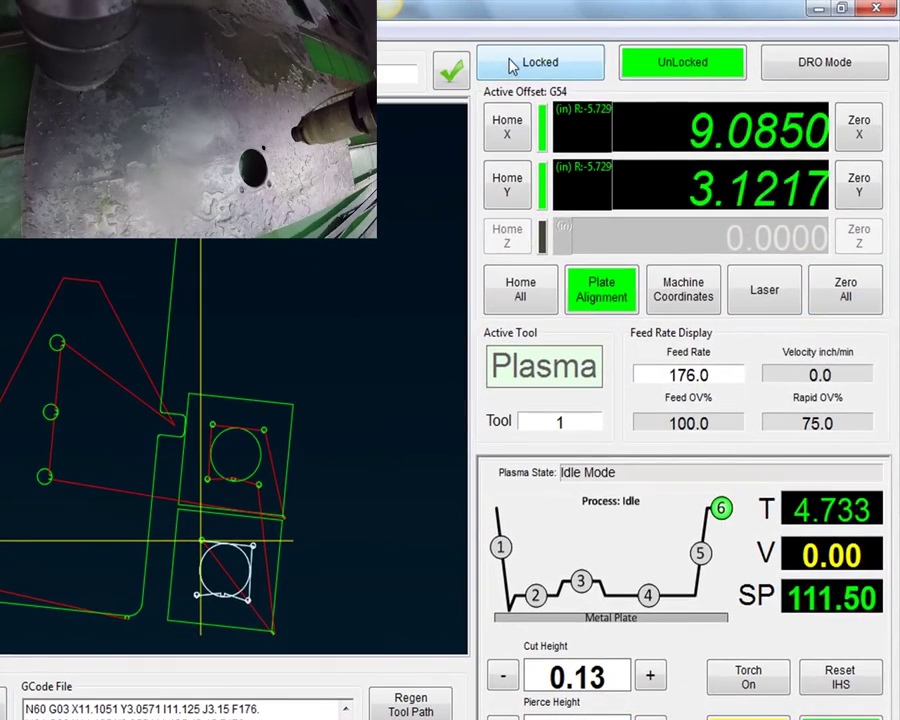
# Resume cutting Part1 from line 68 (N67 M3) through GoTo Position's Parts list
pyautogui.click(524, 62)
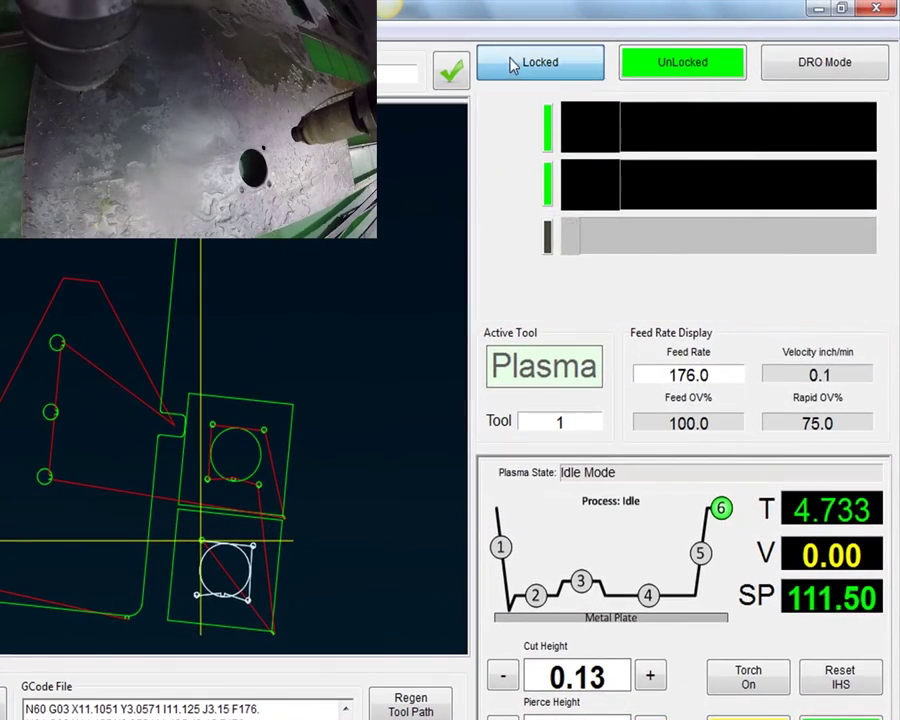
pyautogui.click(862, 292)
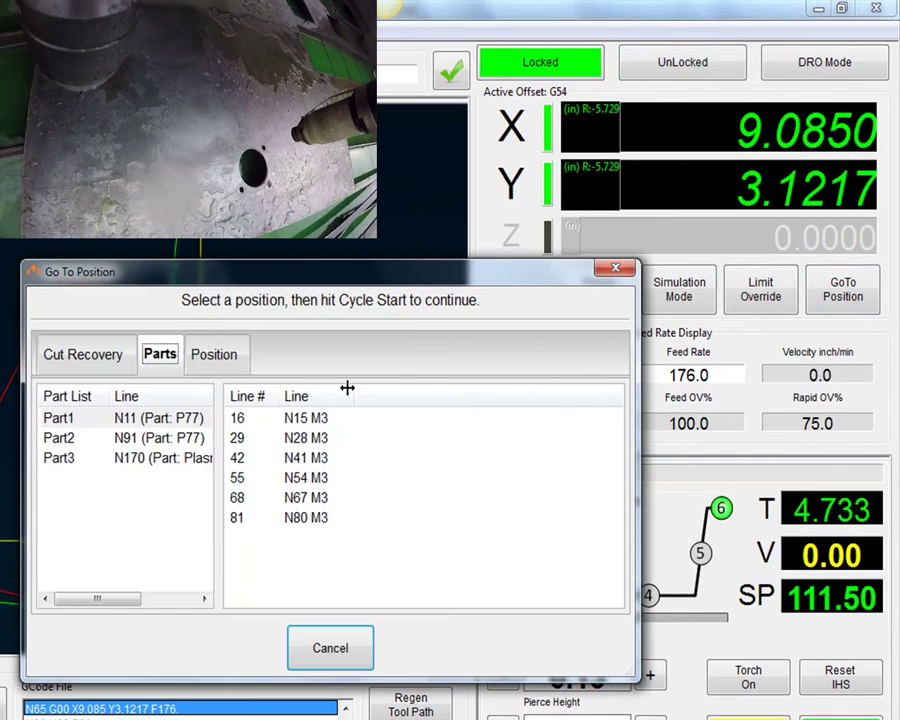
pyautogui.click(150, 419)
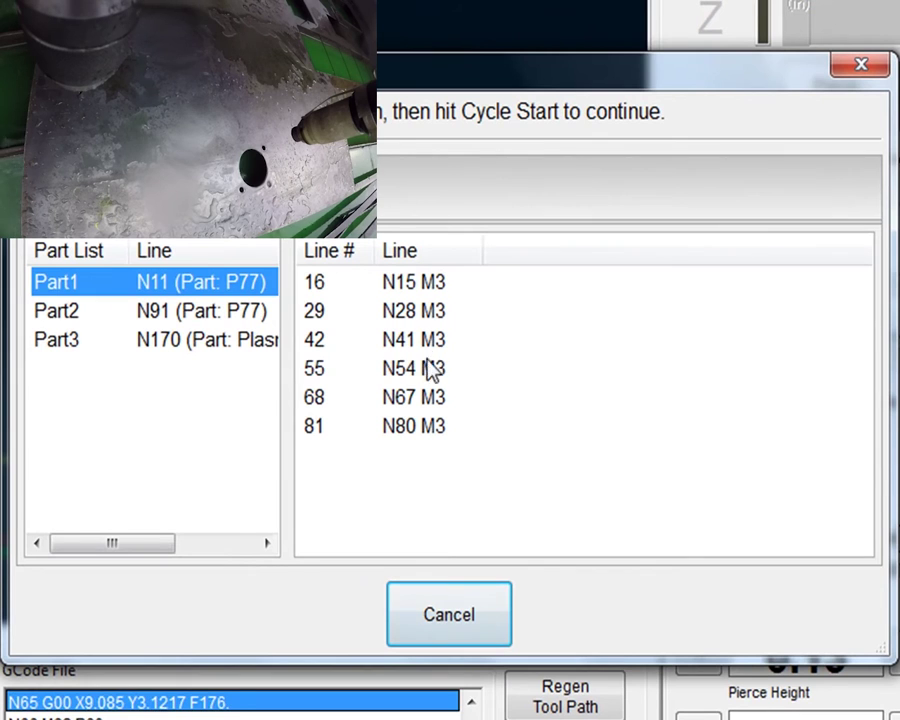
pyautogui.click(430, 370)
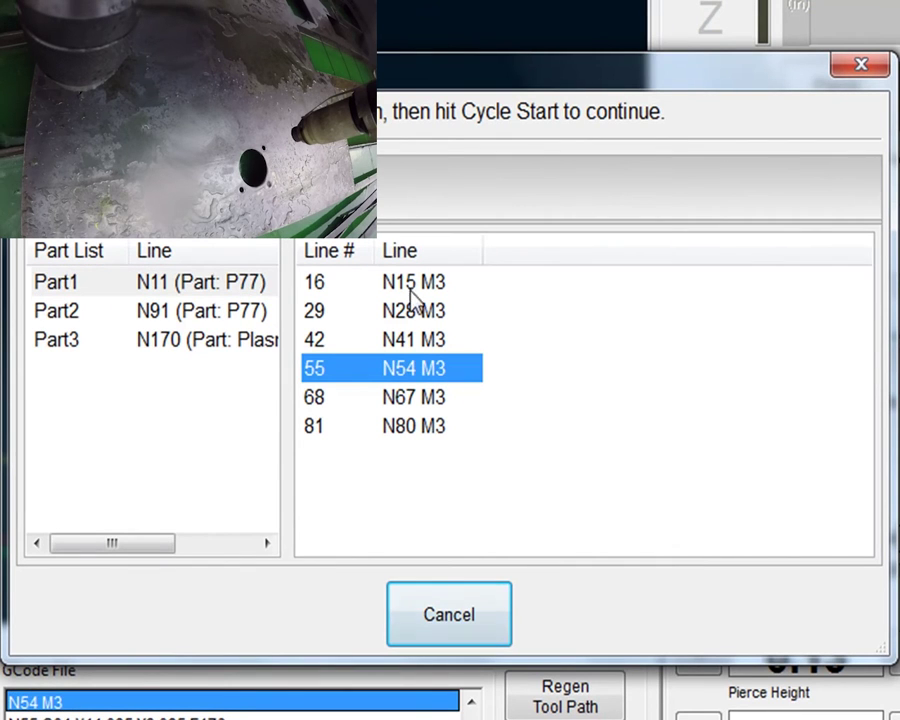
pyautogui.click(428, 398)
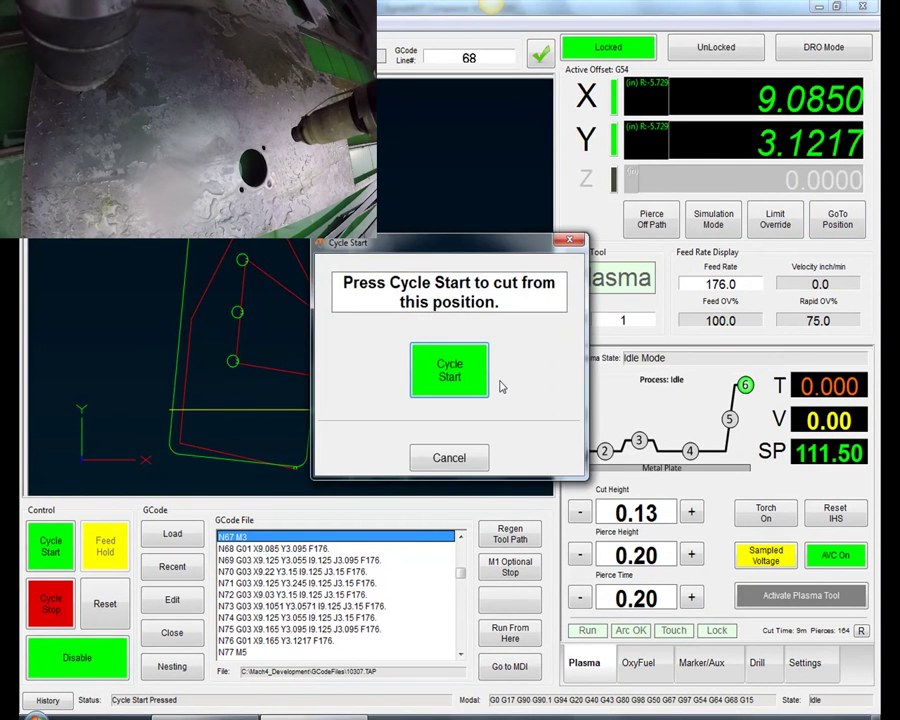
pyautogui.press('Return')
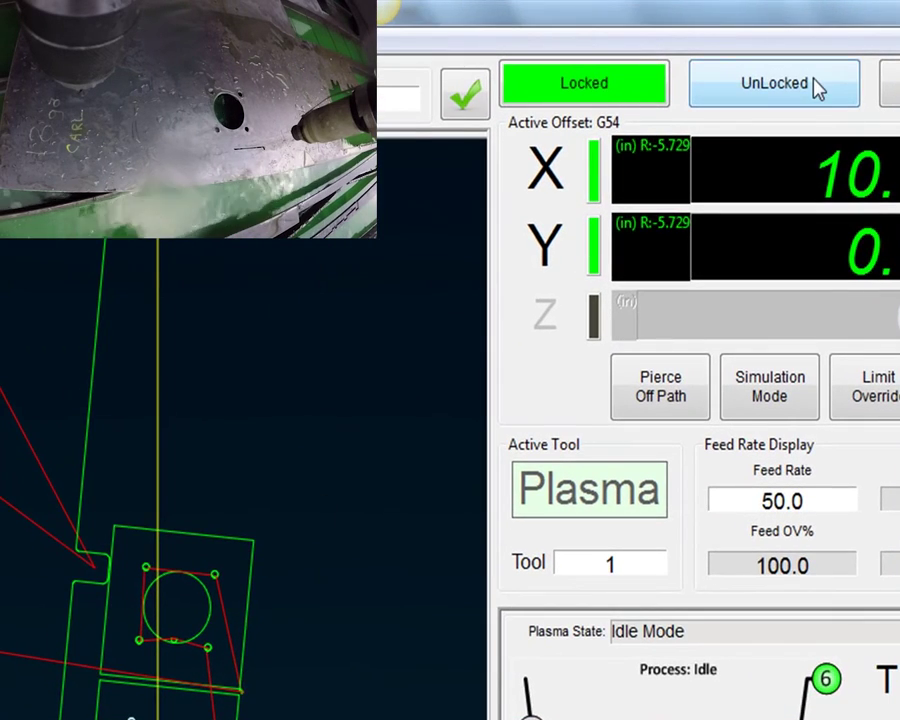
# Enable Pierce Off Path and restart, cutting the 4 x 4 square plate's outline
pyautogui.click(667, 413)
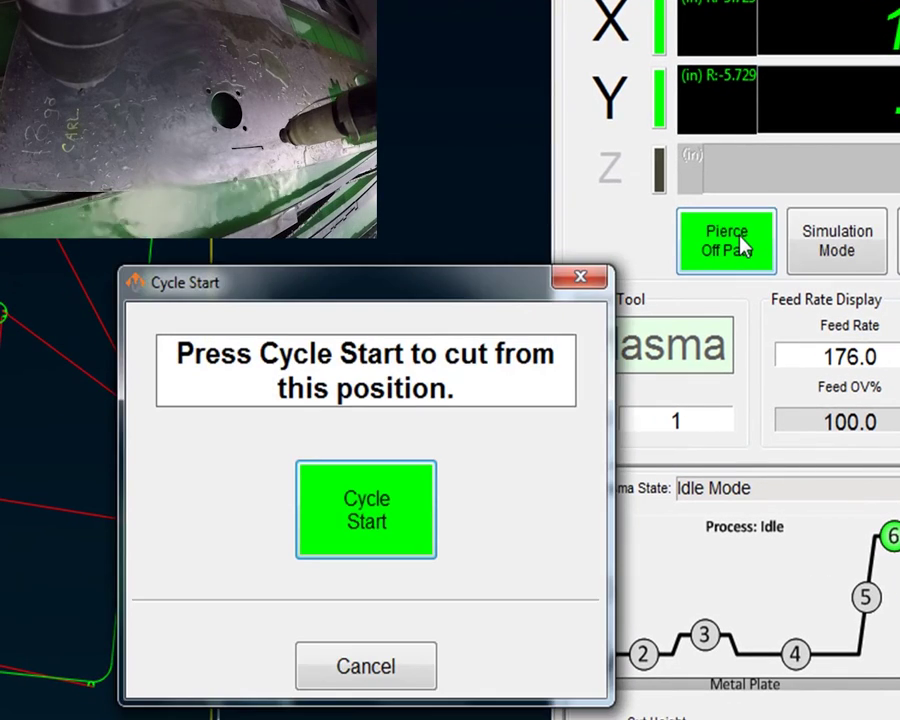
pyautogui.hotkey('alt', 'r')
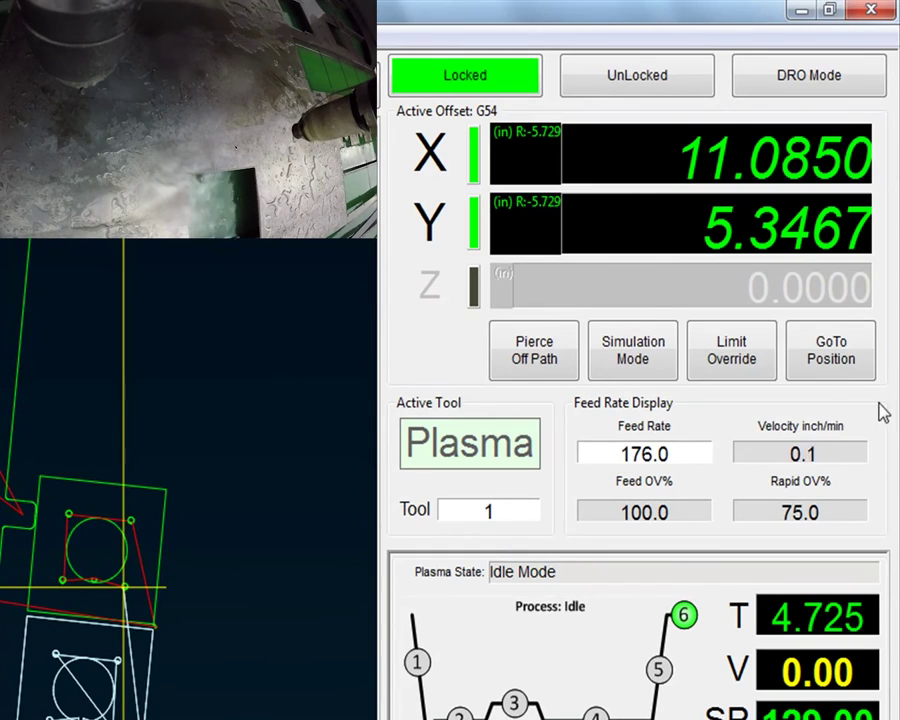
# Move to Part3's line 174 (N173 M3) and run the drill plate's hole drilling
pyautogui.click(828, 368)
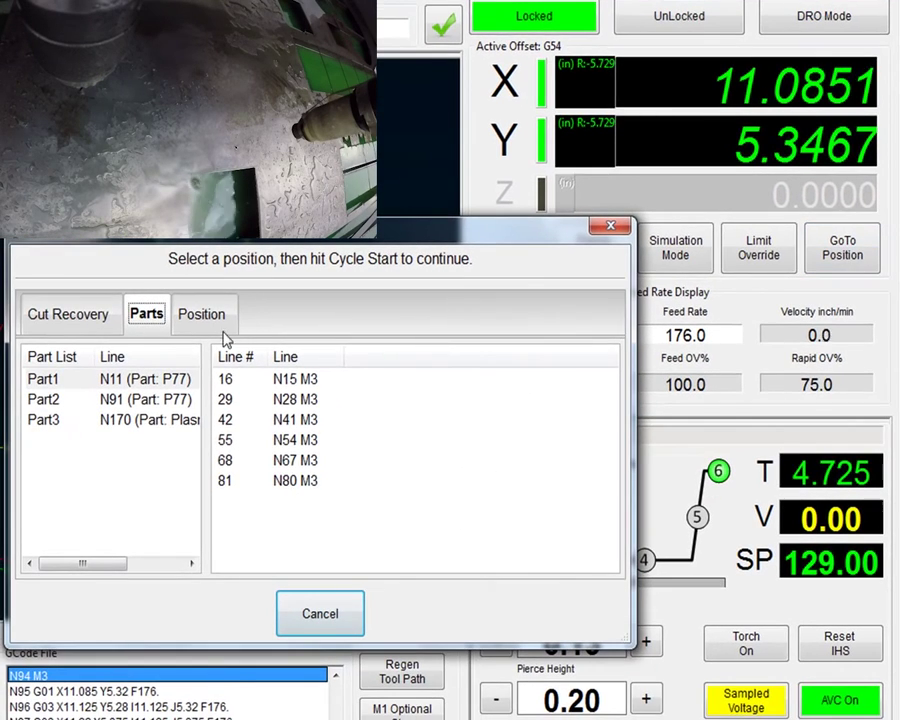
pyautogui.click(42, 502)
pyautogui.click(295, 382)
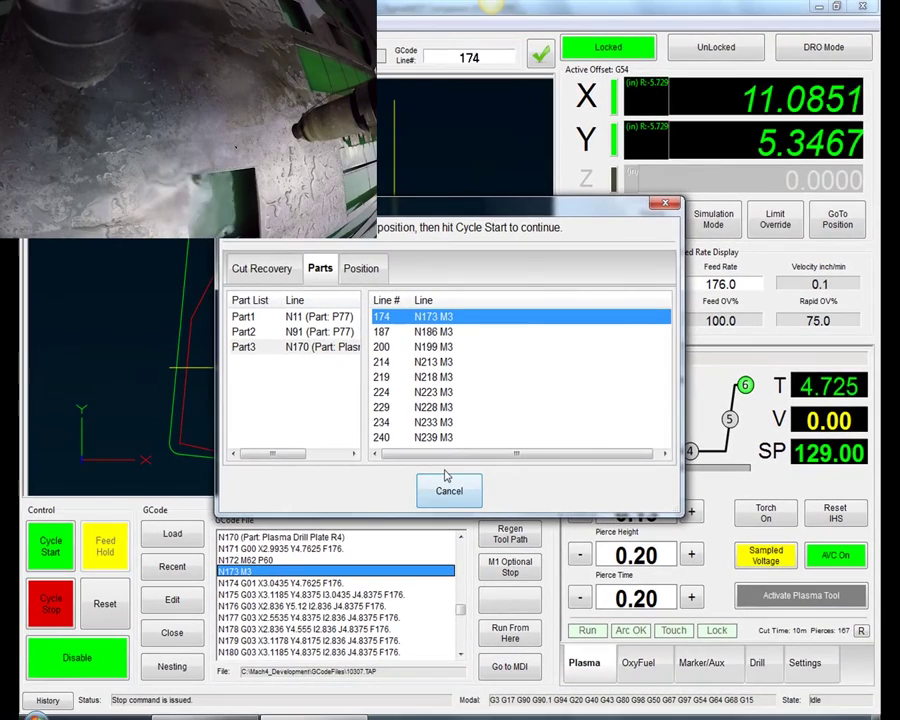
pyautogui.hotkey('alt', 'r')
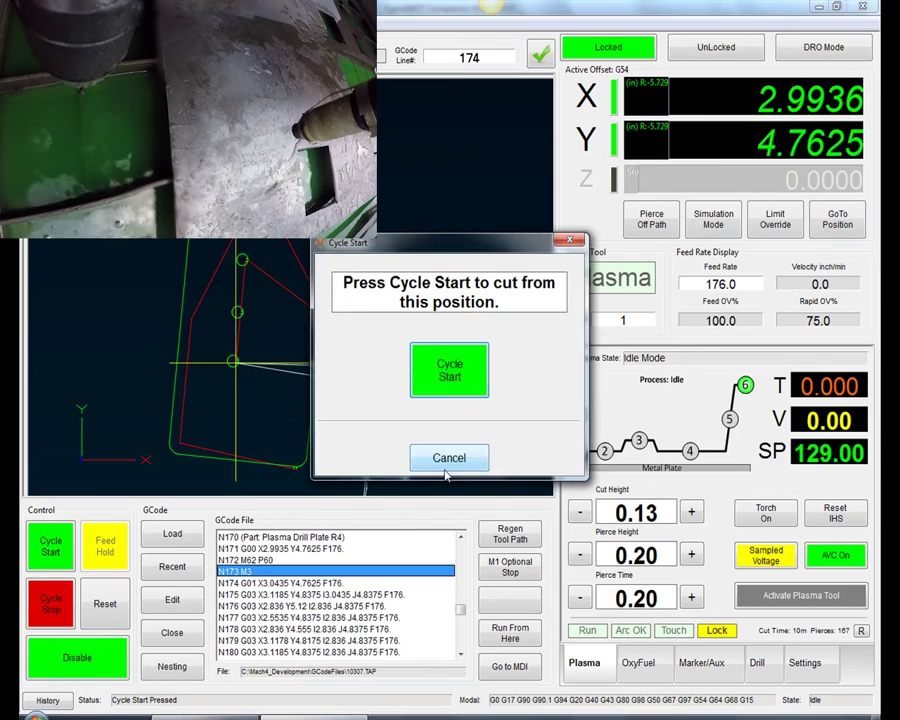
pyautogui.hotkey('alt', 'r')
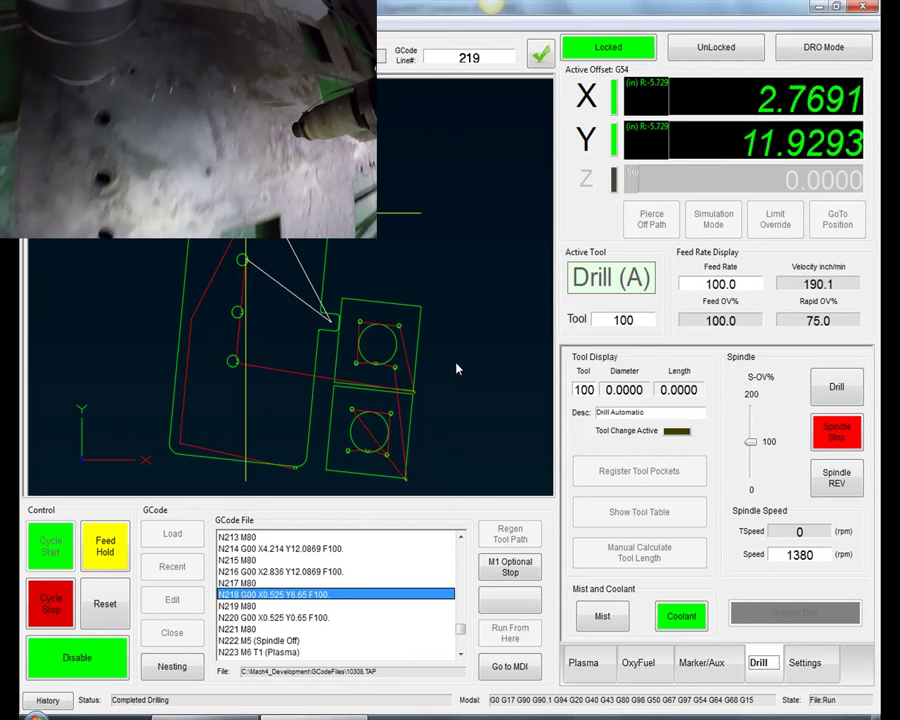
# Cycle-stop the drill plate program and restart it from X 0.525, Y 6.65
pyautogui.press('Escape')
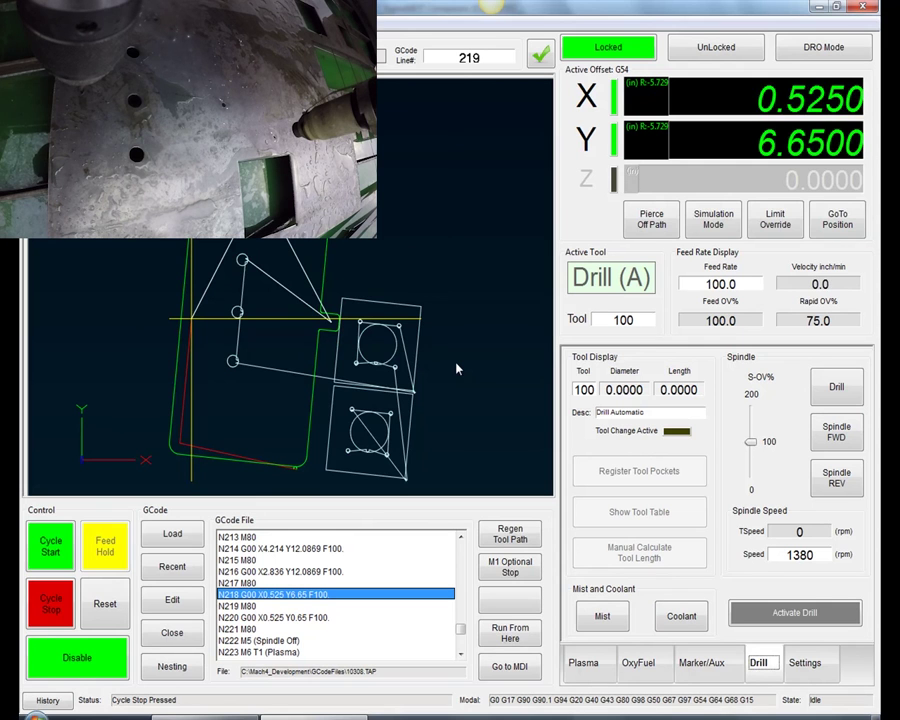
pyautogui.hotkey('alt', 'r')
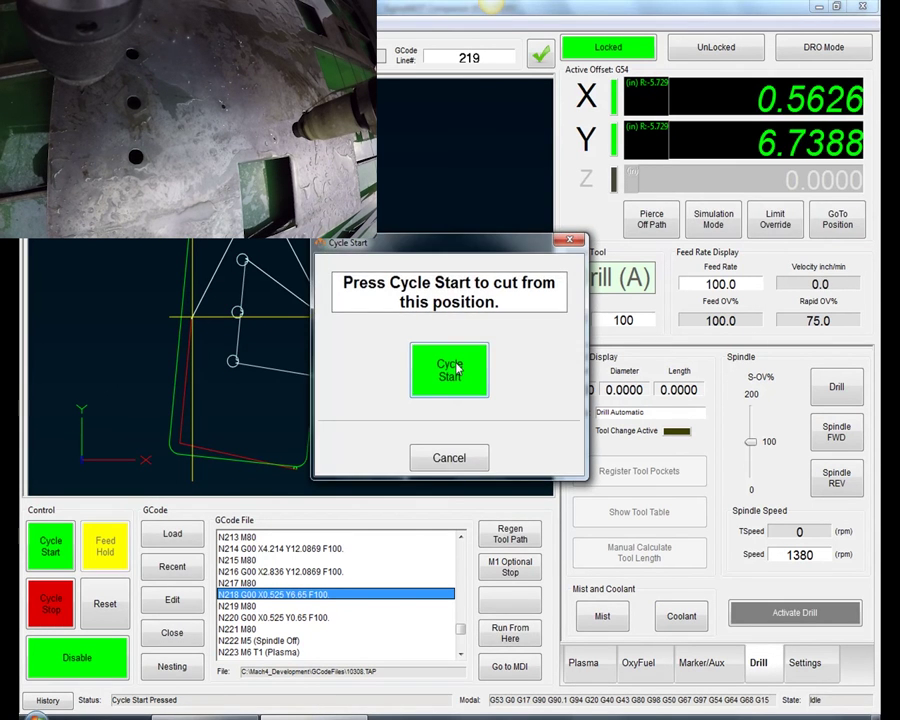
pyautogui.click(449, 370)
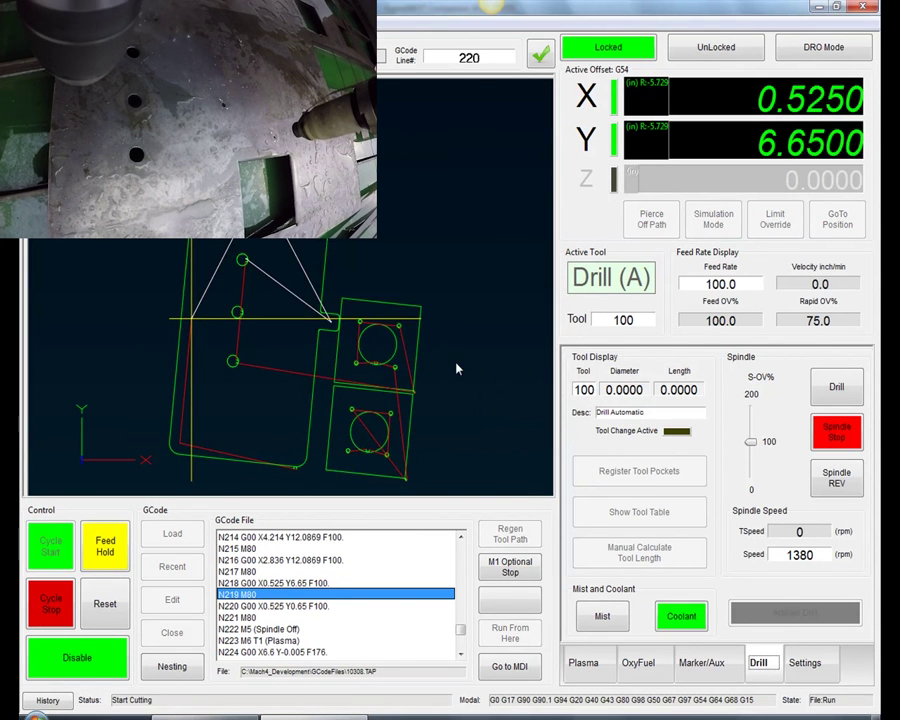